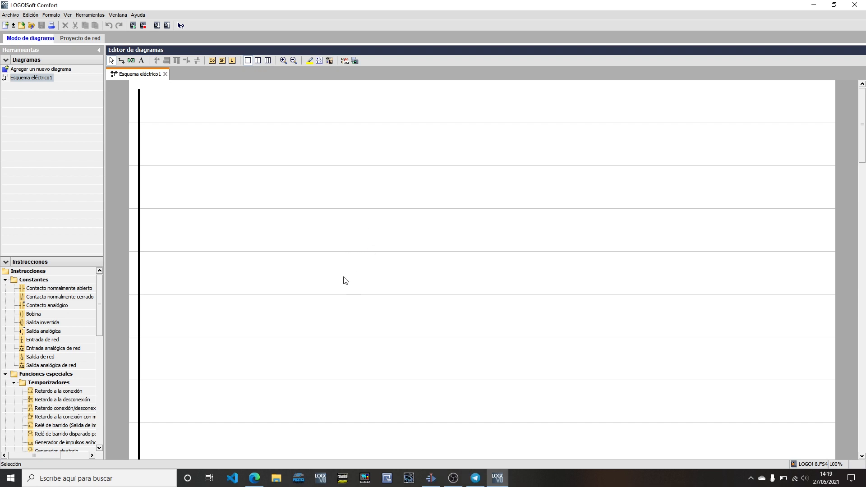
- Open the network project Práctica8ONLINE.mnp from the Neumatica folder in network project mode
left_click(74, 39)
left_click(10, 15)
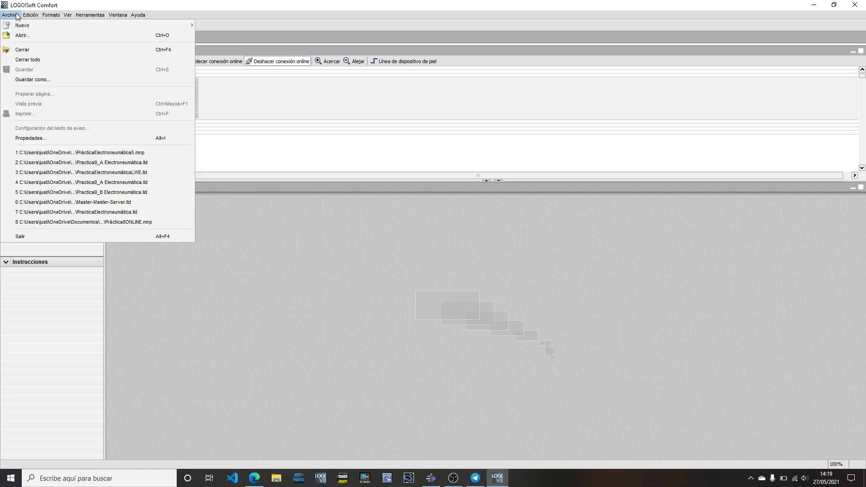
left_click(59, 36)
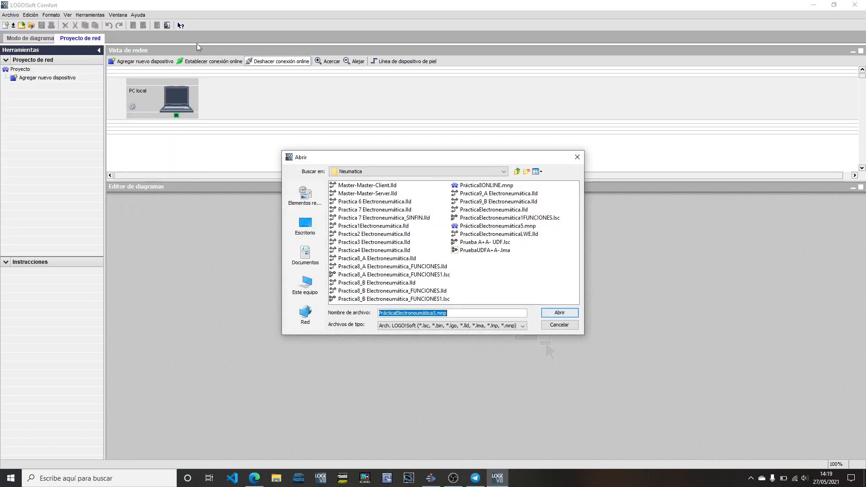
double_click(491, 186)
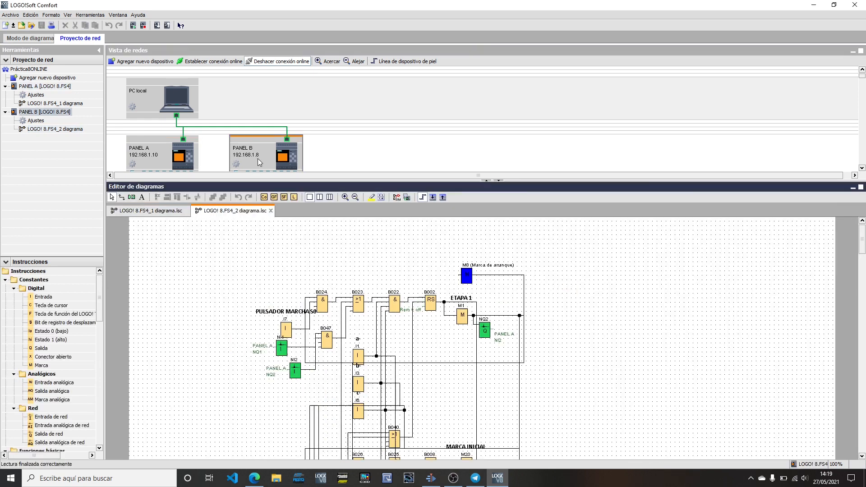
- Split the diagram editor into two panes and place LOGO! 8.FS4_2 diagrama.lsc beside LOGO! 8.FS4_1 diagrama.lsc
left_click(320, 197)
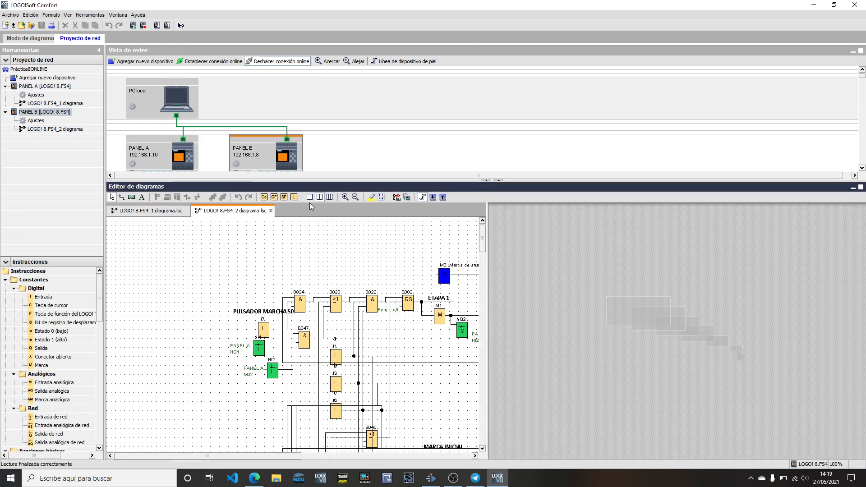
left_click_drag(251, 211, 664, 288)
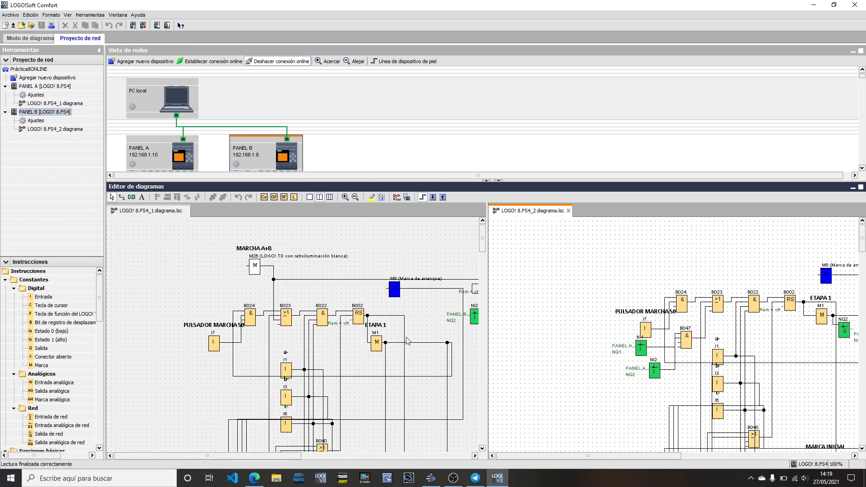
- Compare the start sections of the PANEL A and PANEL B diagrams, including the PULSADOR MARCHA S0 and ETAPA 1 logic
scroll(343, 355, "down", 1)
scroll(342, 352, "down", 5)
left_click_drag(263, 456, 280, 455)
scroll(358, 334, "down", 3)
scroll(564, 343, "down", 6)
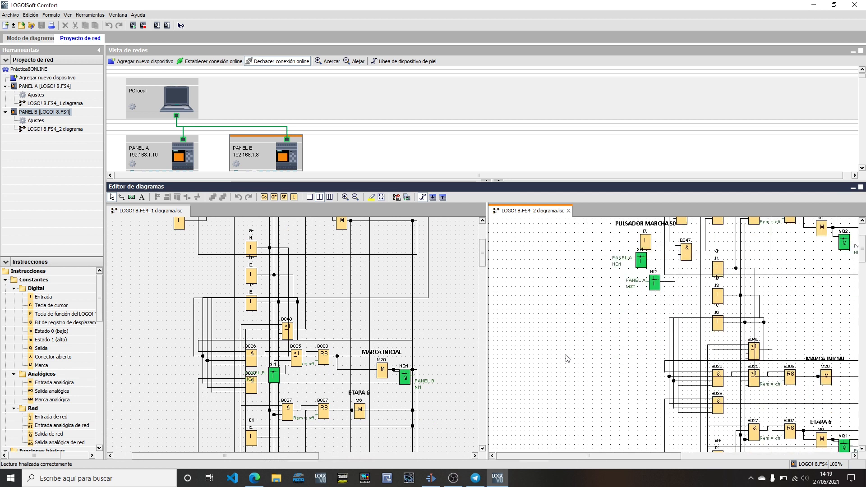
left_click_drag(619, 456, 662, 459)
scroll(684, 382, "up", 5)
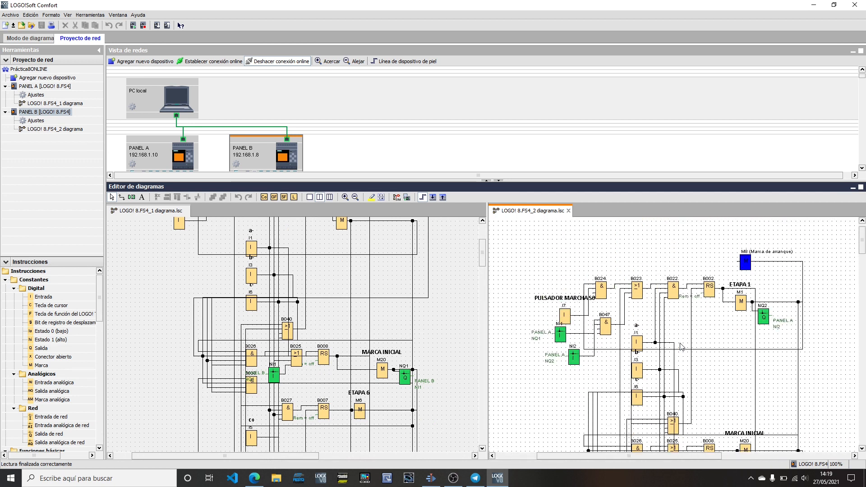
scroll(363, 331, "up", 3)
scroll(363, 331, "up", 6)
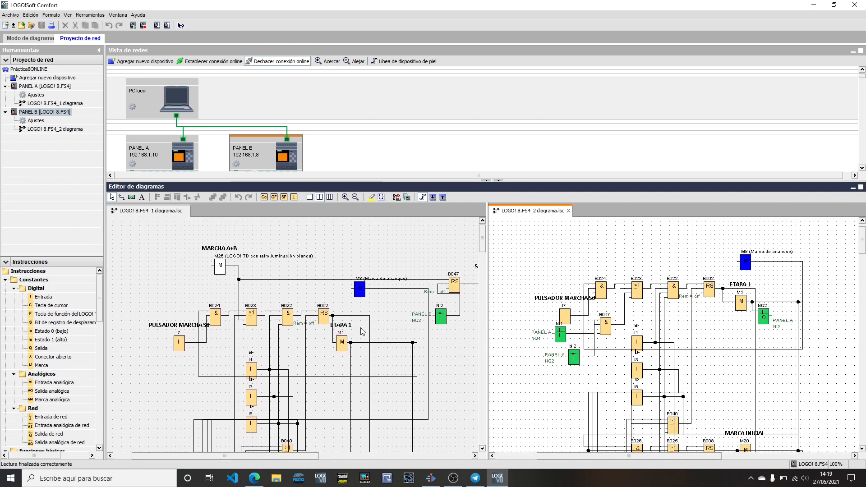
- Examine the MARCA INICIAL and ETAPA sections of both diagrams and the network inputs and outputs linking PANEL A and PANEL B
scroll(424, 333, "down", 5)
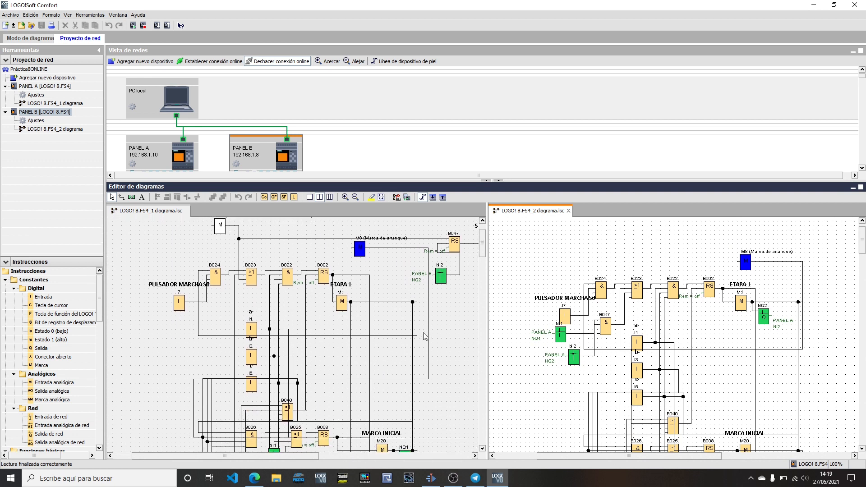
scroll(632, 348, "down", 3)
scroll(632, 348, "down", 2)
scroll(386, 280, "down", 3)
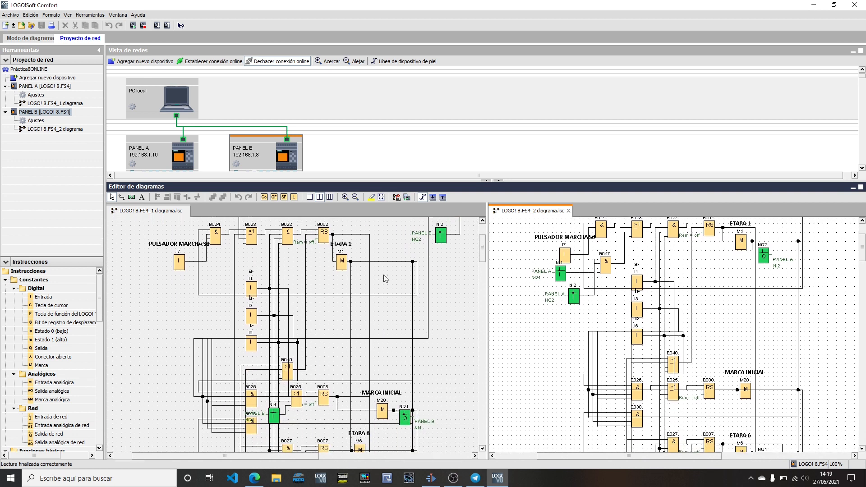
scroll(667, 352, "down", 5)
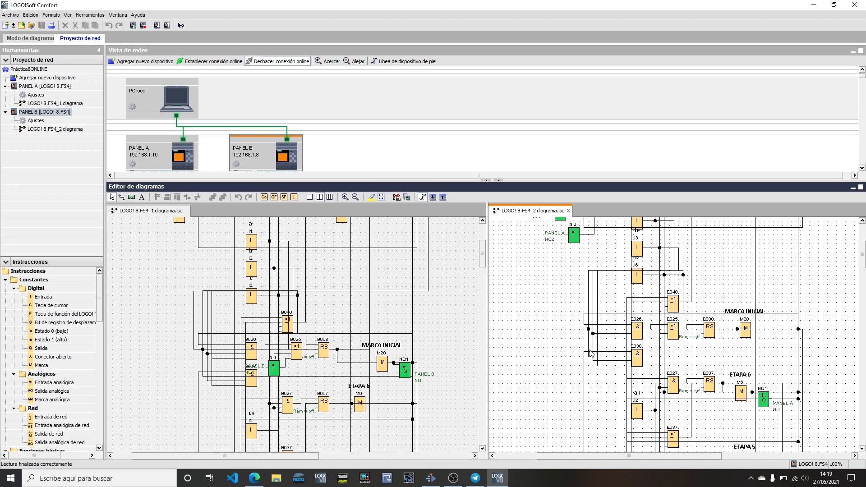
scroll(412, 342, "down", 1)
scroll(689, 370, "down", 2)
scroll(653, 369, "down", 2)
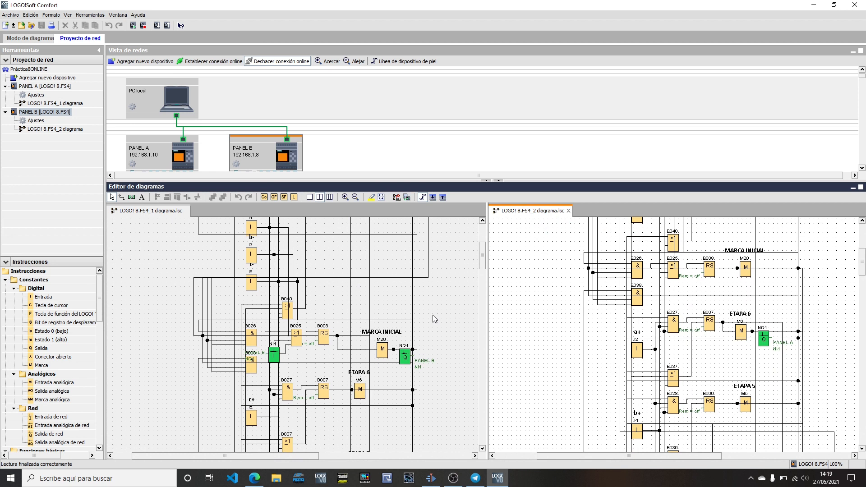
scroll(432, 317, "down", 2)
scroll(539, 344, "down", 2)
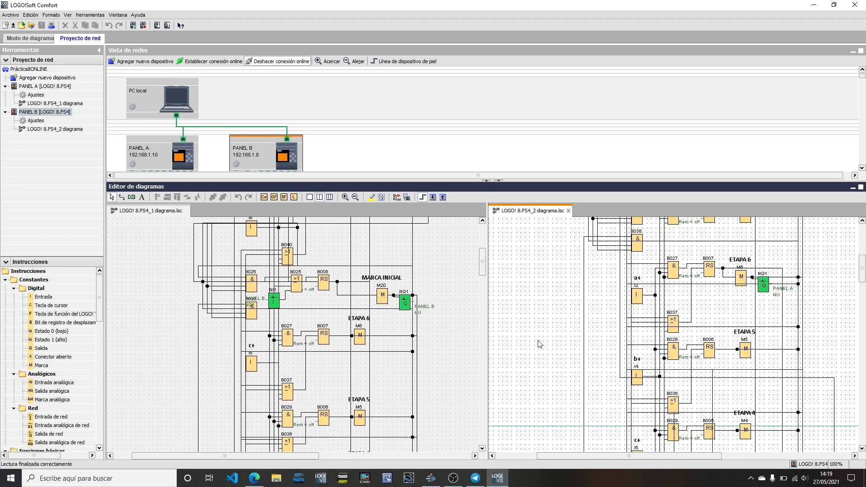
scroll(449, 350, "down", 3)
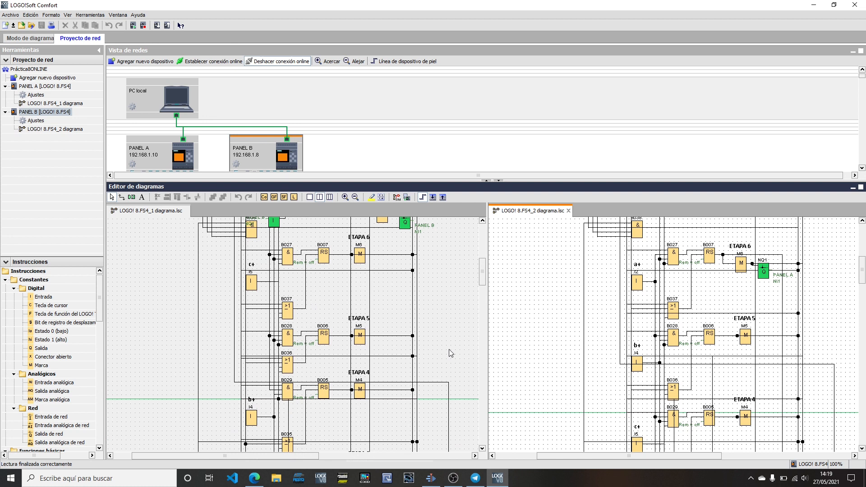
scroll(448, 349, "down", 2)
scroll(456, 353, "down", 3)
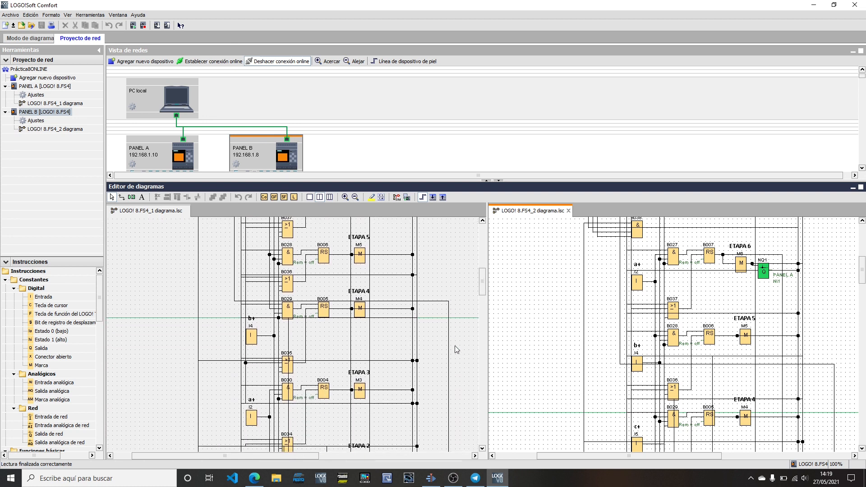
scroll(458, 351, "down", 4)
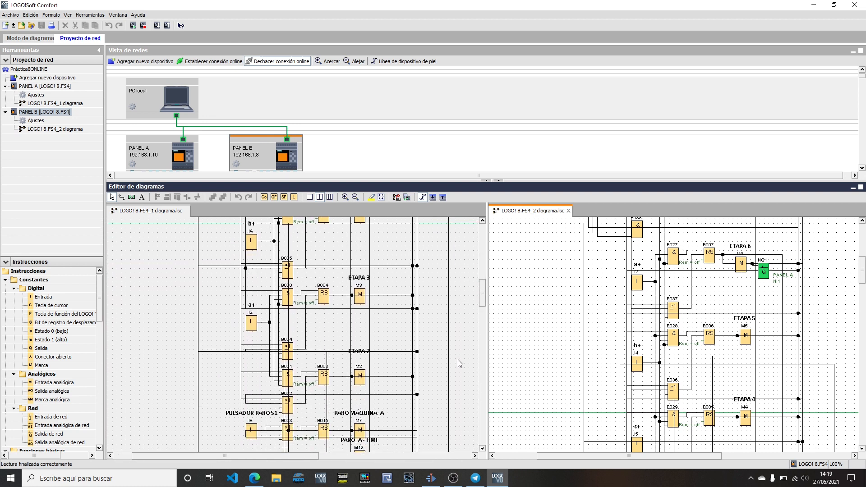
scroll(459, 363, "up", 6)
scroll(542, 340, "up", 4)
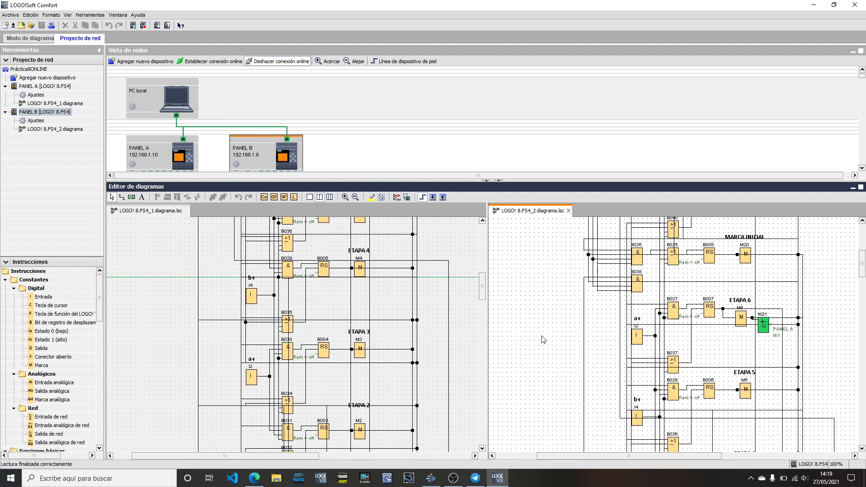
scroll(442, 338, "up", 3)
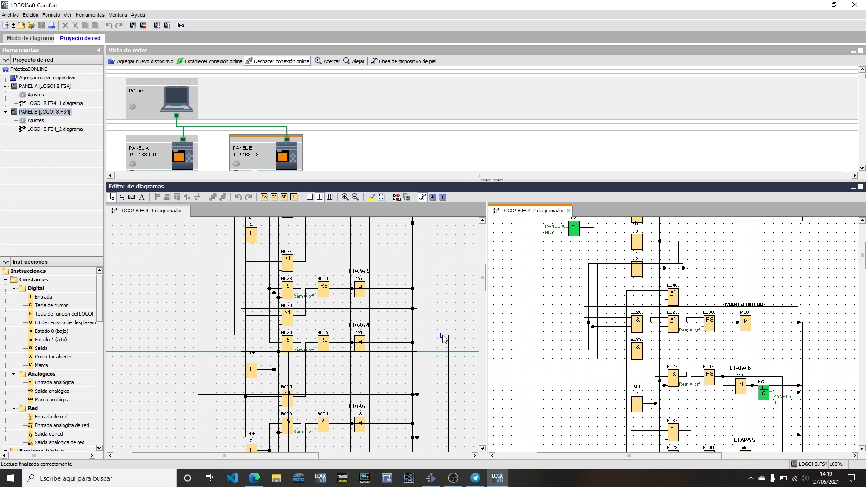
scroll(442, 338, "up", 6)
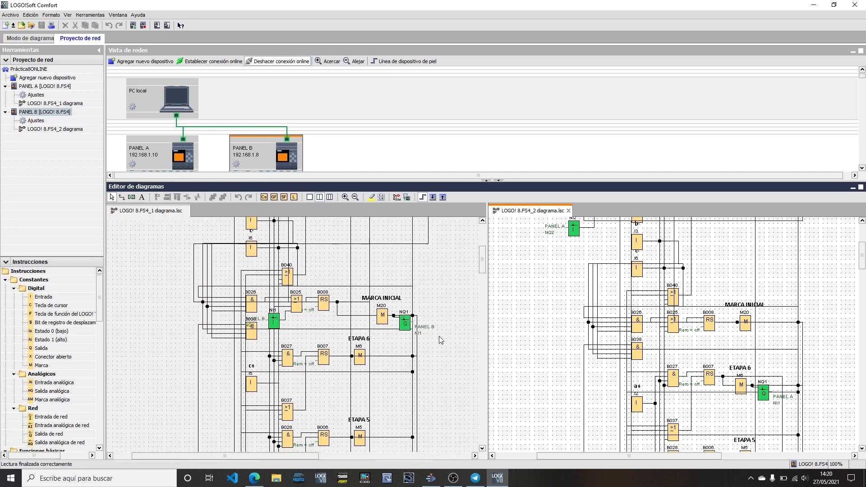
scroll(546, 342, "up", 2)
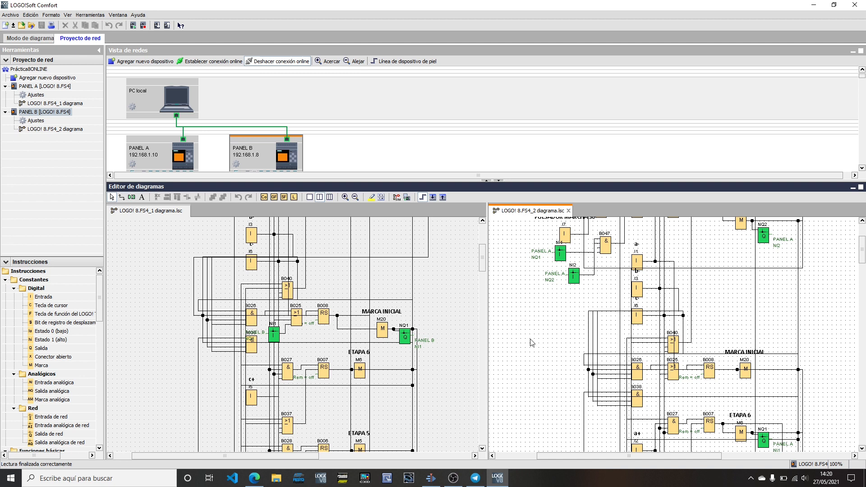
scroll(431, 328, "up", 2)
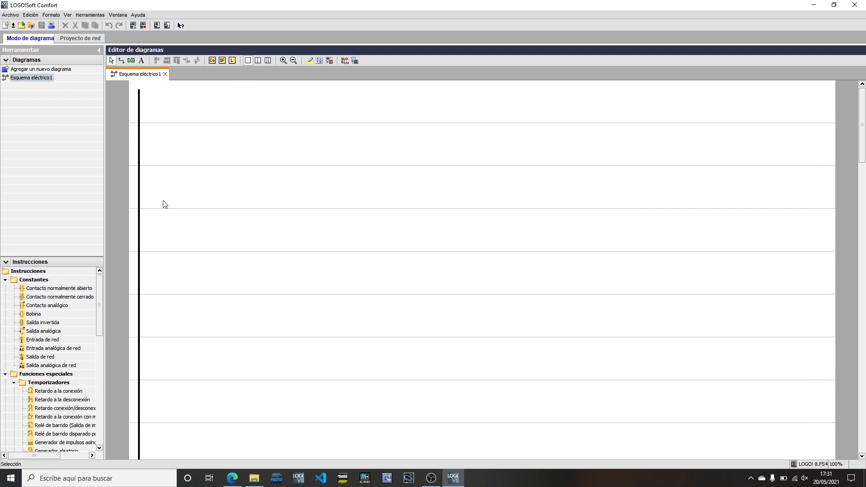
- Create a second ladder diagram (Esquema de contactos, KOP) in diagram mode
left_click(6, 15)
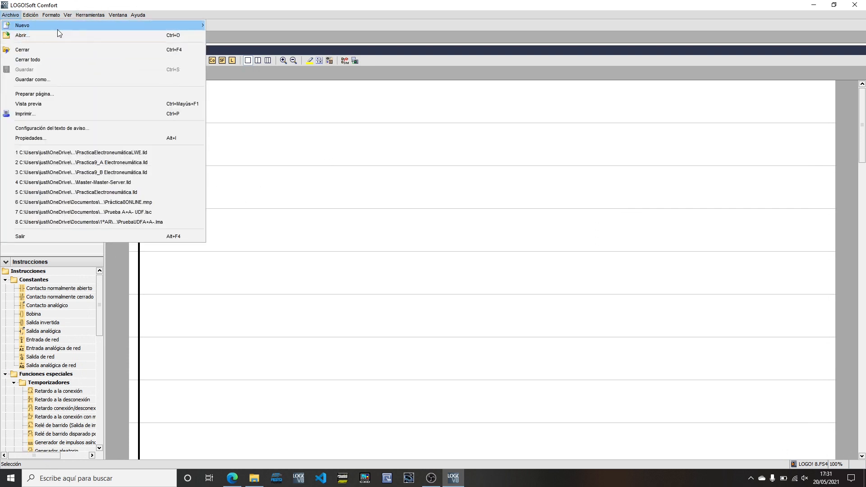
mouse_move(72, 26)
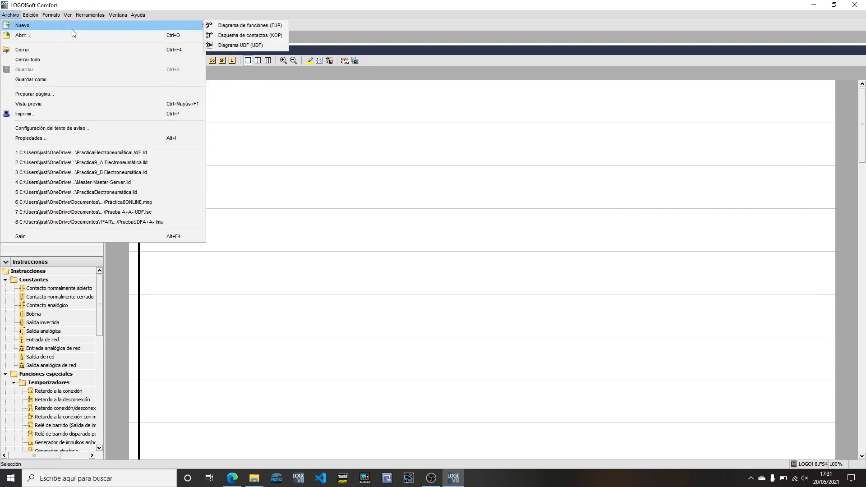
left_click(242, 36)
- Split the editor into two panes and place the new ladder diagram beside Esquema eléctrico1
left_click(140, 70)
left_click(207, 75)
left_click(260, 61)
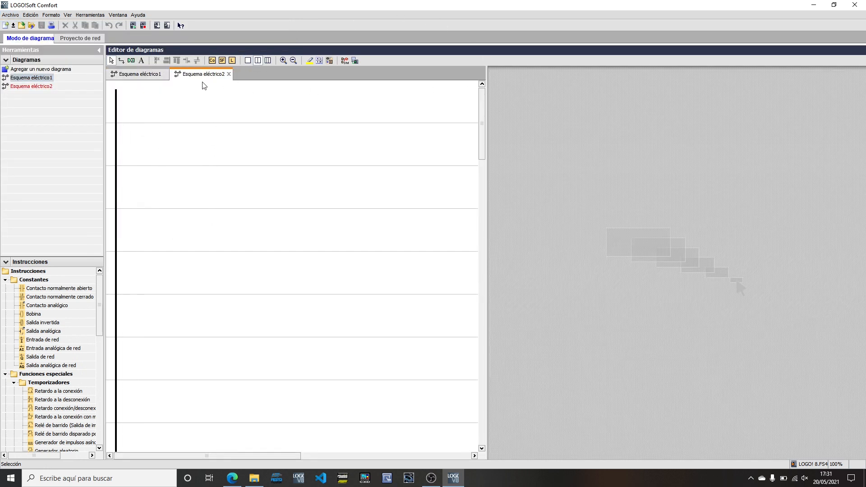
left_click_drag(410, 118, 569, 156)
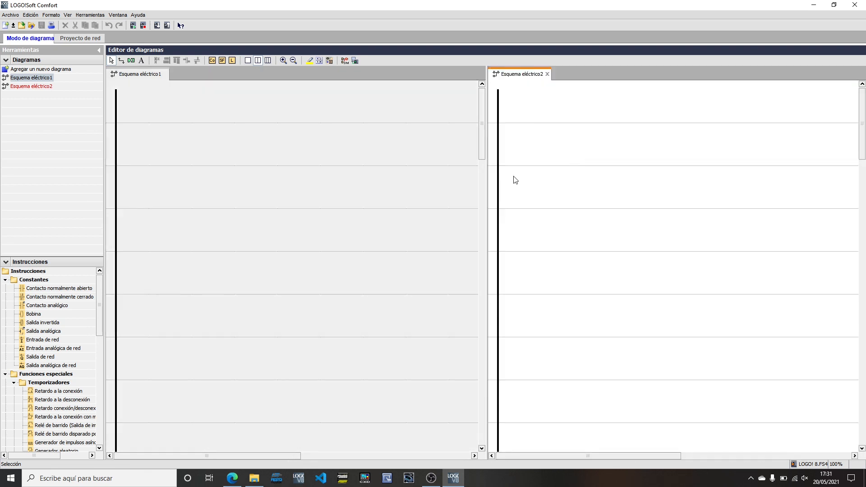
left_click_drag(480, 130, 450, 123)
- Place a normally open contact assigned to input I1 on the first rung of Esquema eléctrico1
left_click(211, 63)
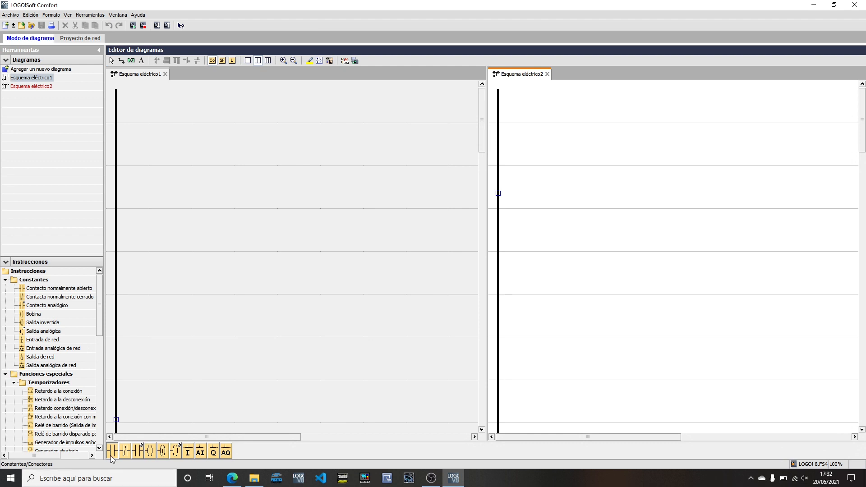
key("Escape")
left_click(179, 128)
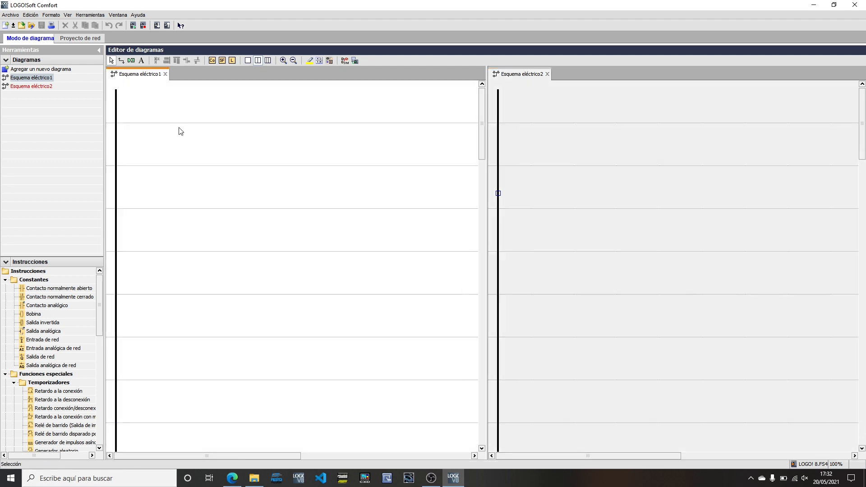
key("F2")
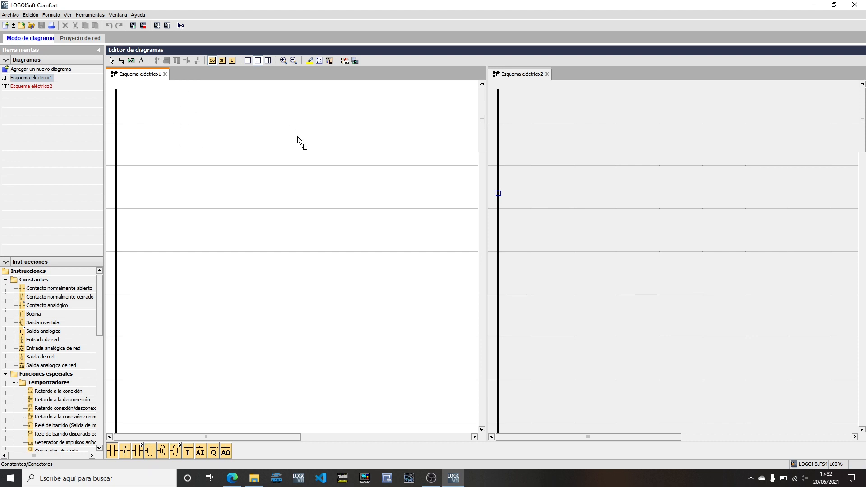
left_click(165, 123)
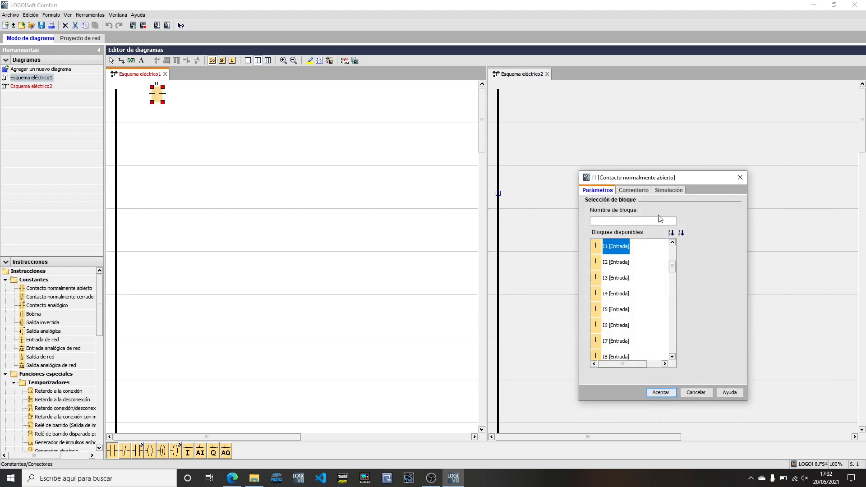
left_click(661, 392)
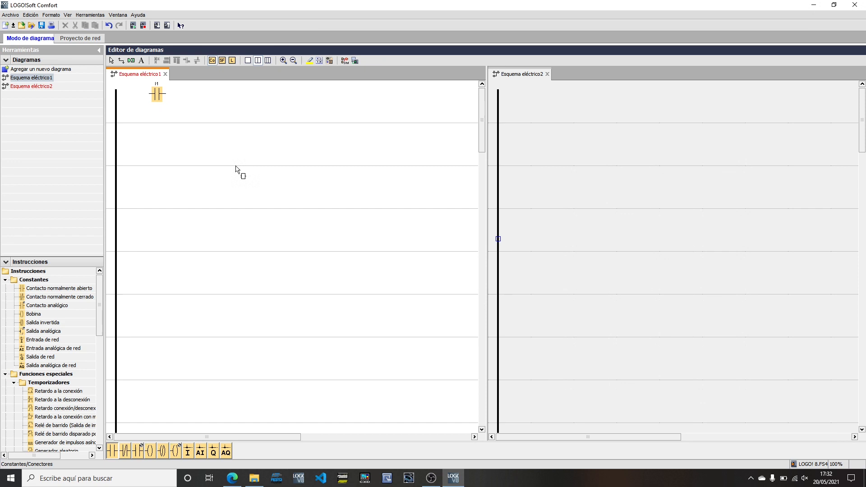
- Add a normally open contact assigned to input I2 on the second rung, directly below contact I1
left_click(165, 151)
left_click(617, 262)
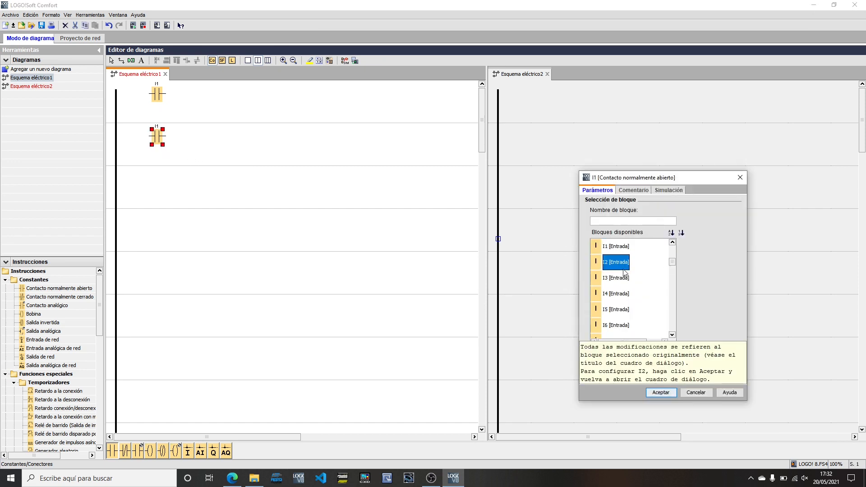
left_click(660, 393)
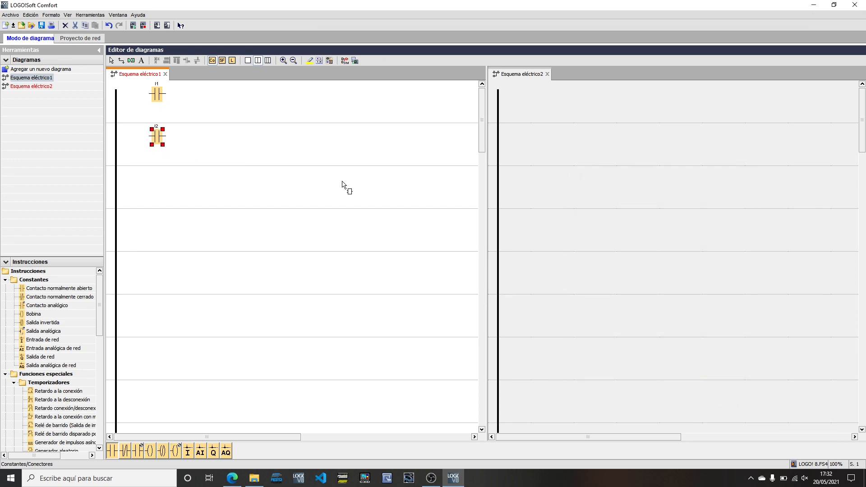
key("Escape")
- Place an RS latching relay block on the second rung of Esquema eléctrico1, to the right of contact I2
left_click(221, 60)
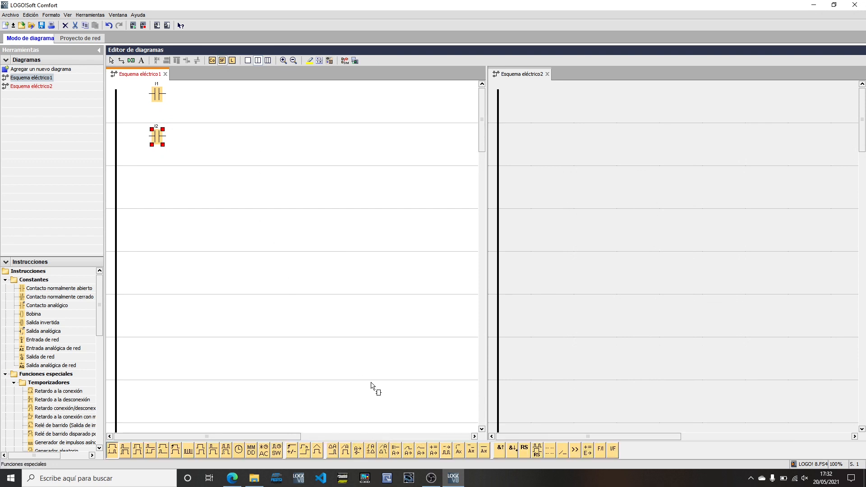
left_click(526, 453)
left_click(404, 120)
left_click_drag(368, 99, 244, 145)
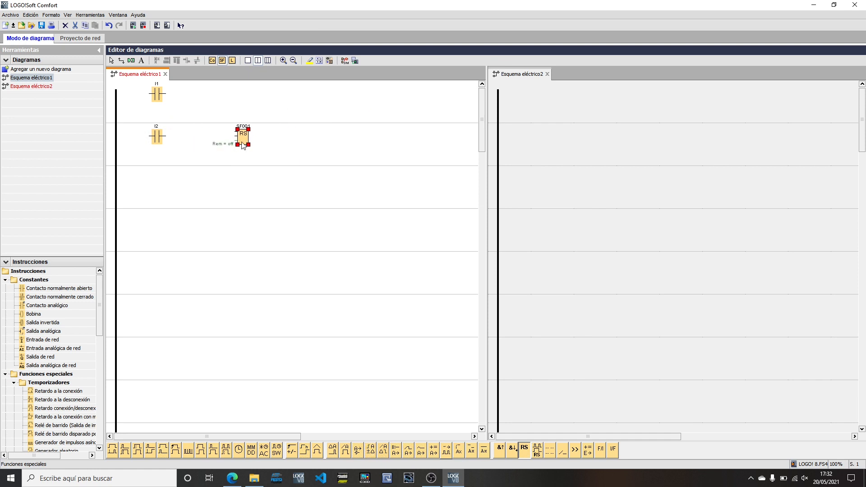
left_click(282, 62)
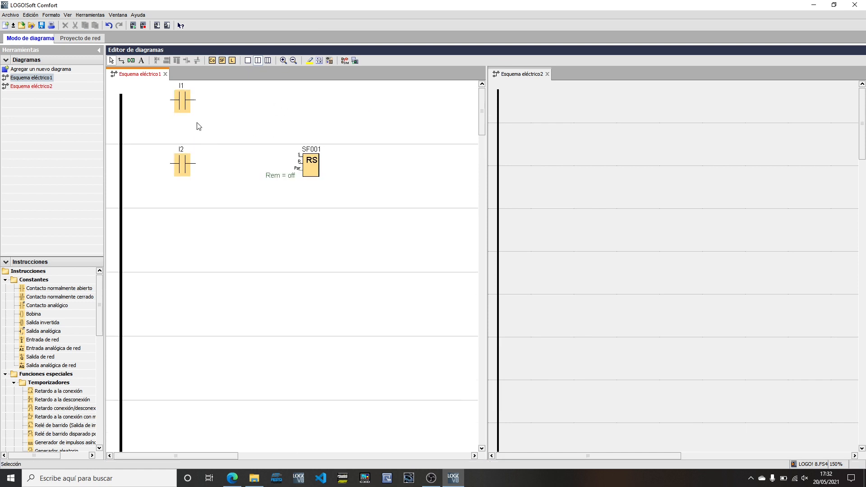
- Wire contacts I1 and I2 to the power rail, connecting I1 to the RS relay's S input and I2 to its R input
left_click_drag(178, 99, 121, 103)
left_click_drag(170, 163, 122, 163)
left_click_drag(195, 100, 300, 155)
left_click_drag(196, 163, 298, 163)
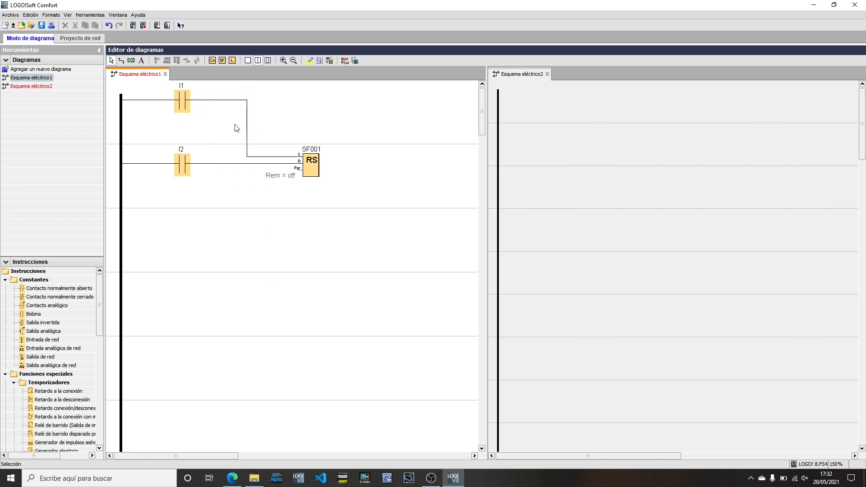
- Add a normally open contact assigned to SF001 on the third rung of Esquema eléctrico1 and wire it to the power rail
left_click(212, 63)
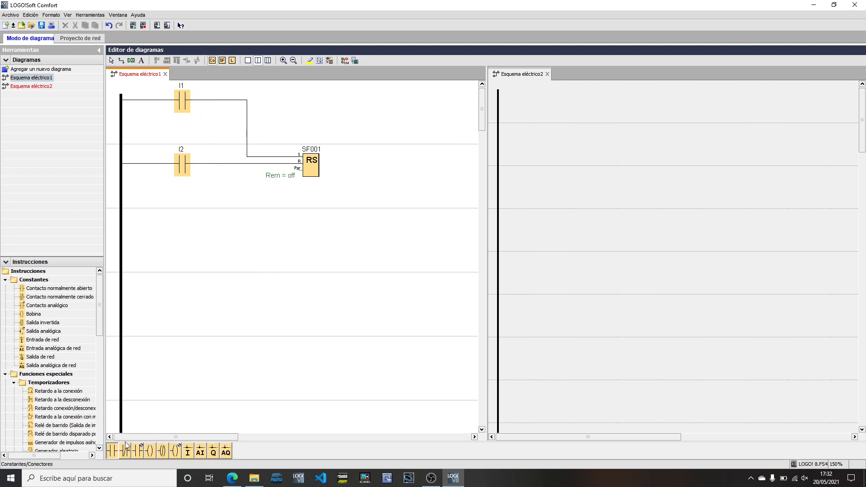
left_click(176, 259)
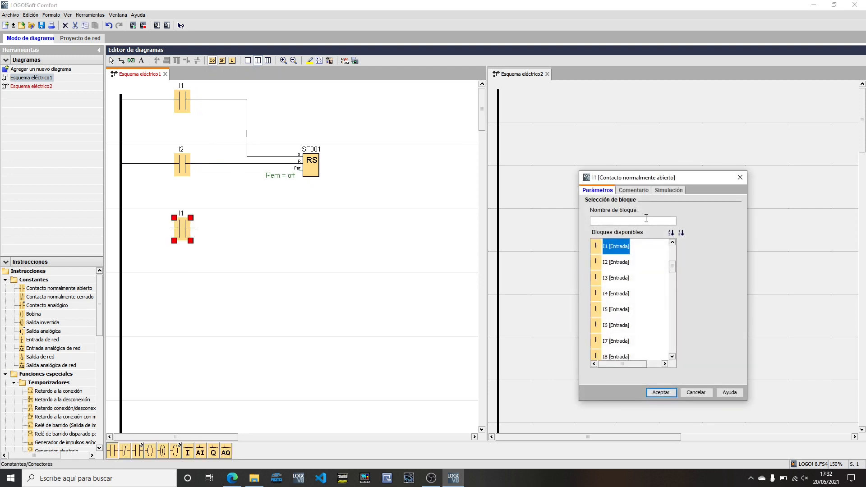
type("s")
double_click(629, 249)
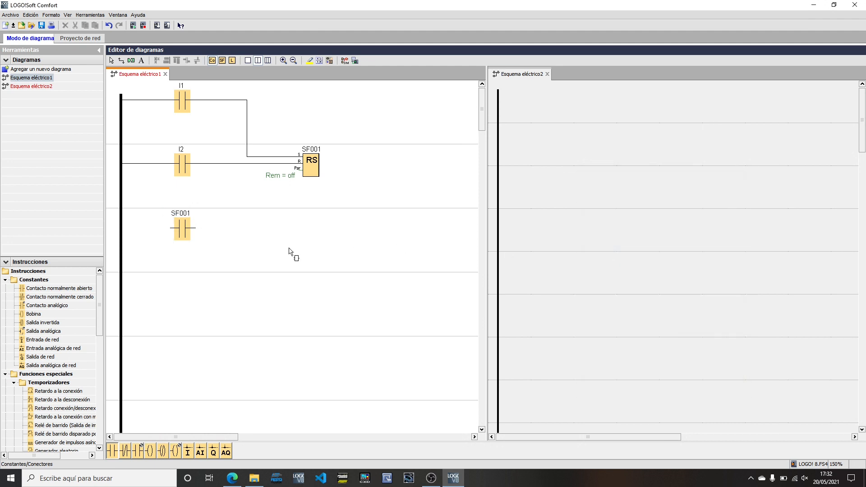
key("Escape")
left_click_drag(171, 228, 121, 233)
- Place a network output on the third rung of Esquema eléctrico1 and wire the SF001 contact to it
left_click(212, 60)
left_click(213, 452)
left_click(318, 231)
key("Escape")
left_click_drag(187, 234, 304, 222)
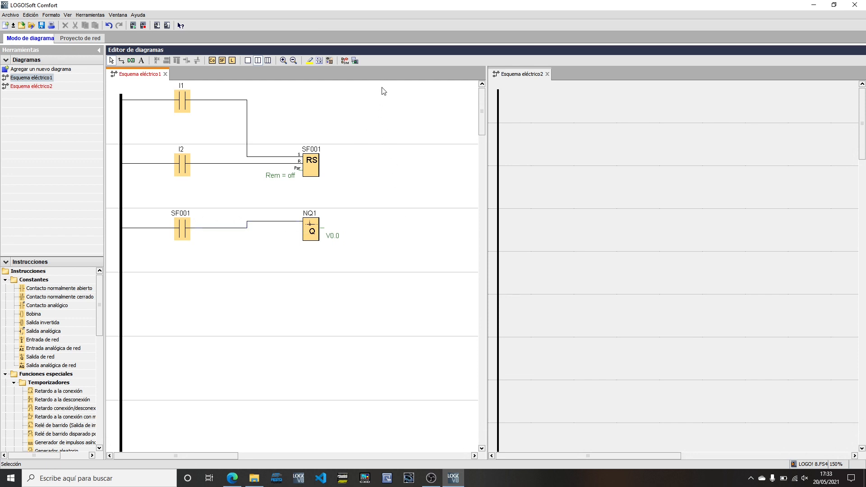
- Copy the whole three-rung circuit from Esquema eléctrico1 into Esquema eléctrico2
left_click_drag(152, 270, 142, 279)
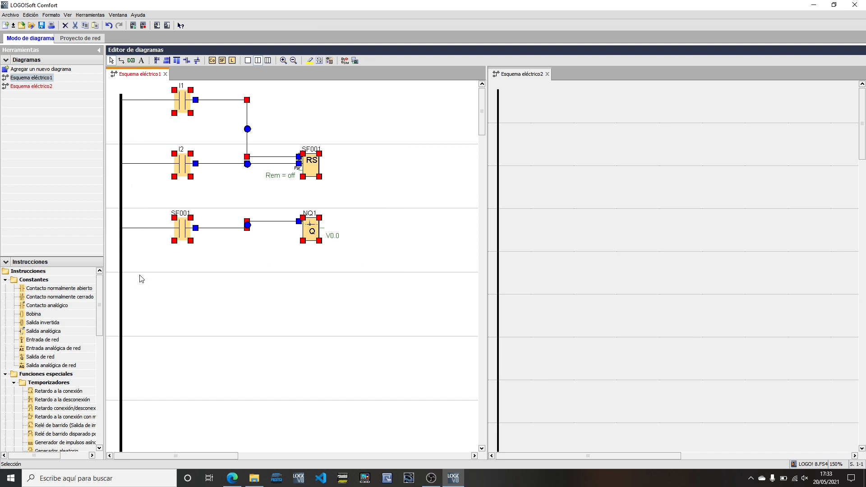
left_click(598, 139)
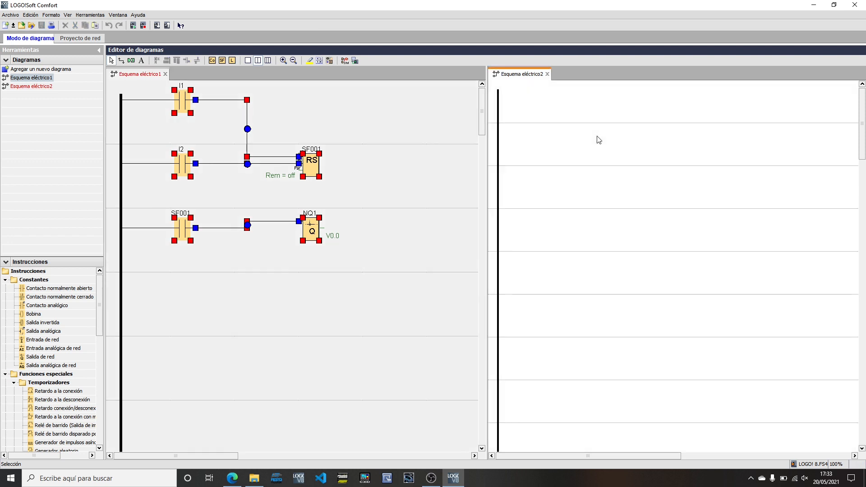
key("ctrl+v")
left_click(283, 60)
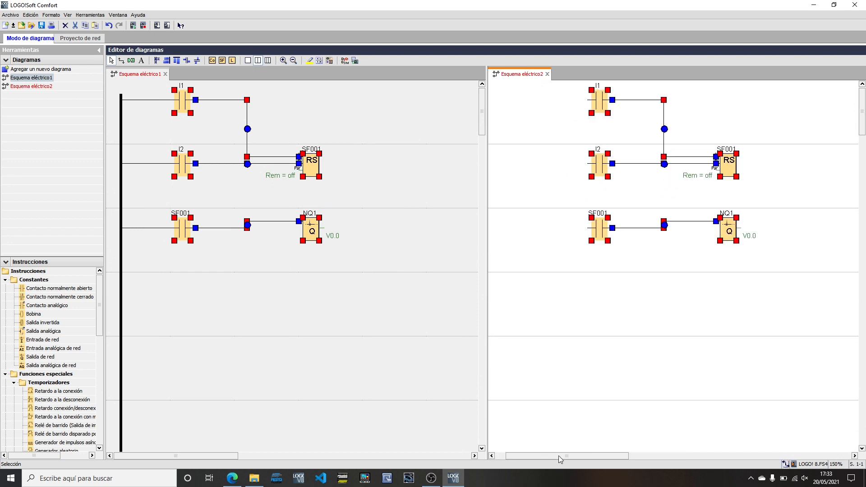
left_click_drag(559, 459, 550, 458)
left_click(577, 183)
- Wire the copied contacts I1, I2 and SF001 to the power rail of Esquema eléctrico2
left_click_drag(616, 107, 504, 116)
left_click_drag(626, 169, 504, 178)
left_click_drag(617, 229, 504, 230)
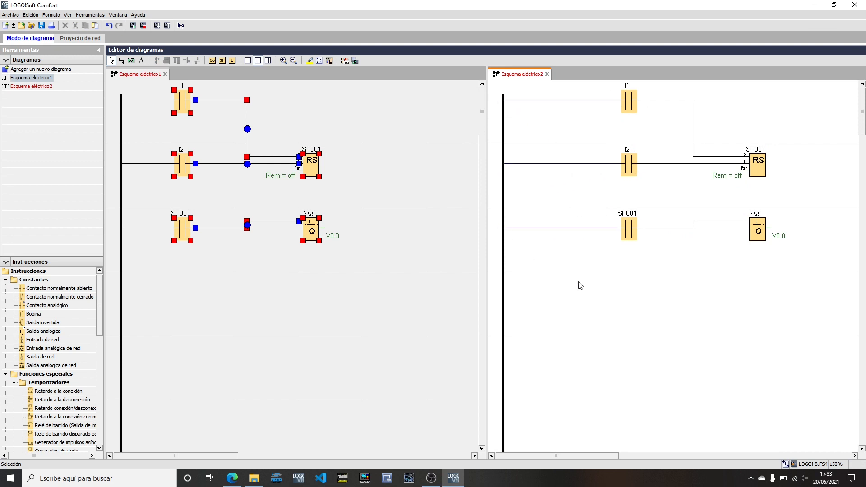
left_click(396, 321)
left_click(665, 343)
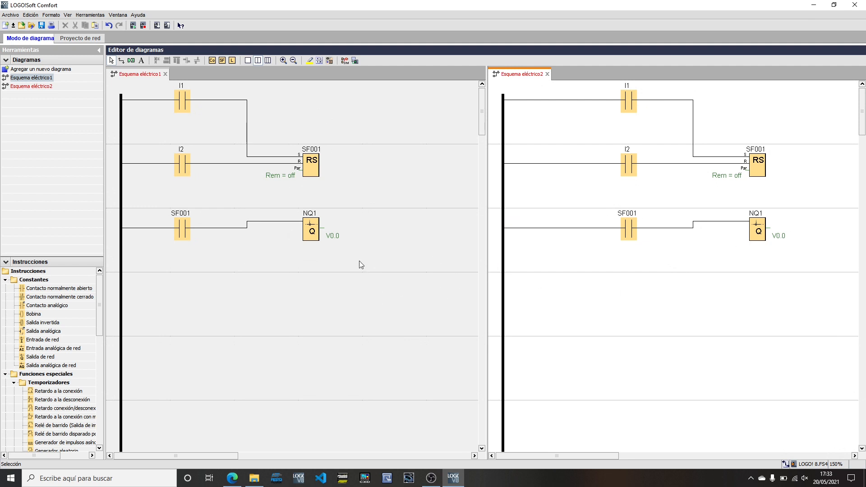
- Place a network input block on the fourth rung of Esquema eléctrico2, below the SF001 contact
left_click(222, 61)
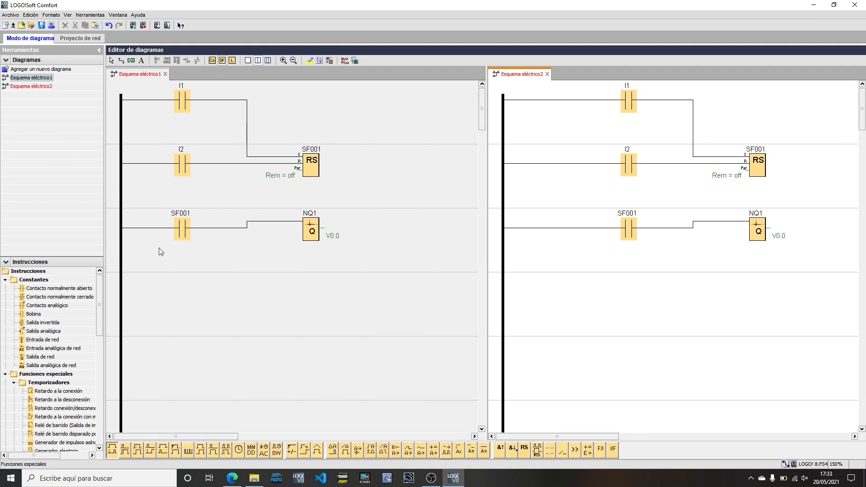
left_click(209, 61)
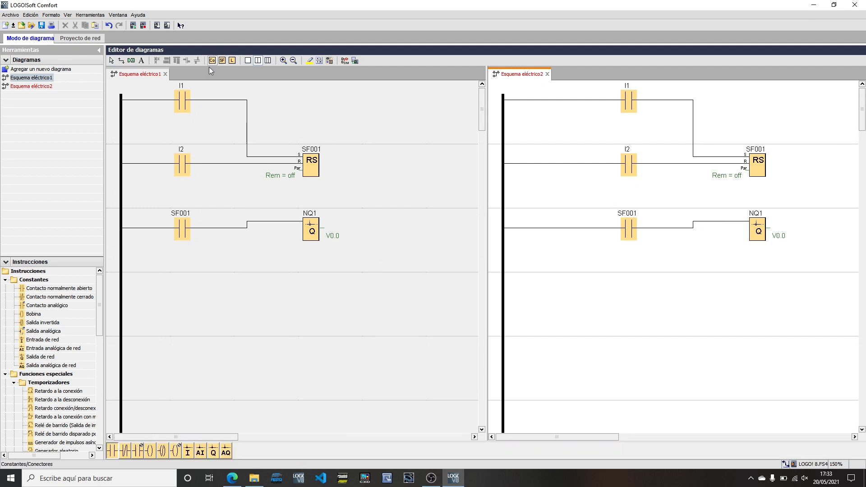
left_click(190, 454)
left_click(628, 299)
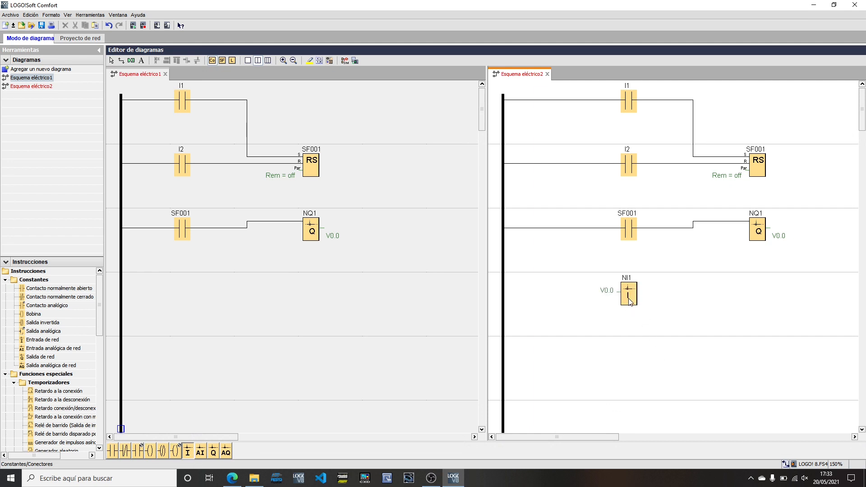
key("Escape")
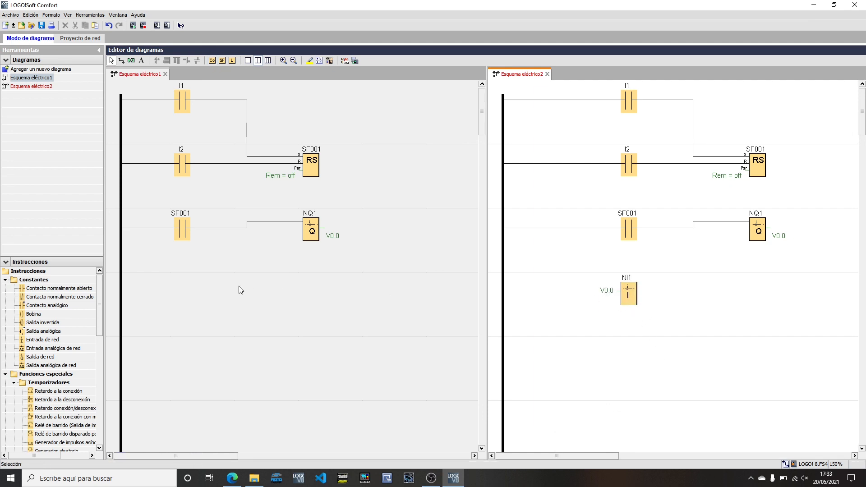
- Place a network input block on the fourth rung of Esquema eléctrico1, below the SF001 contact
left_click(223, 329)
left_click(222, 60)
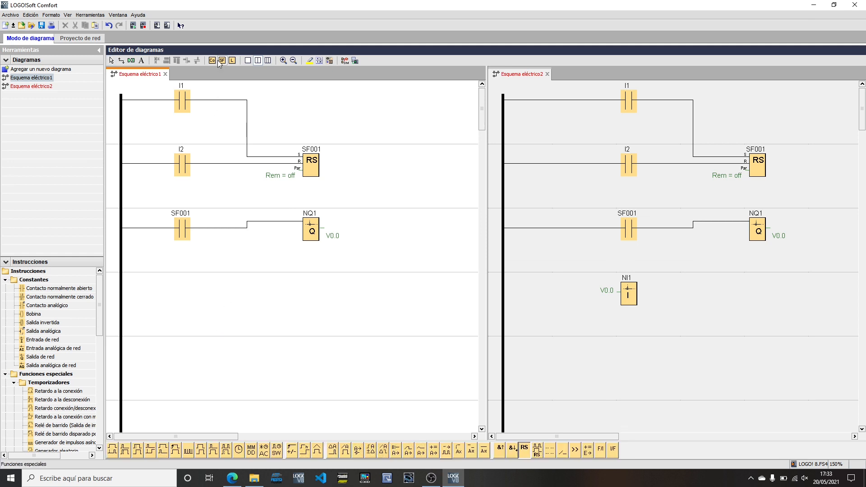
left_click(212, 60)
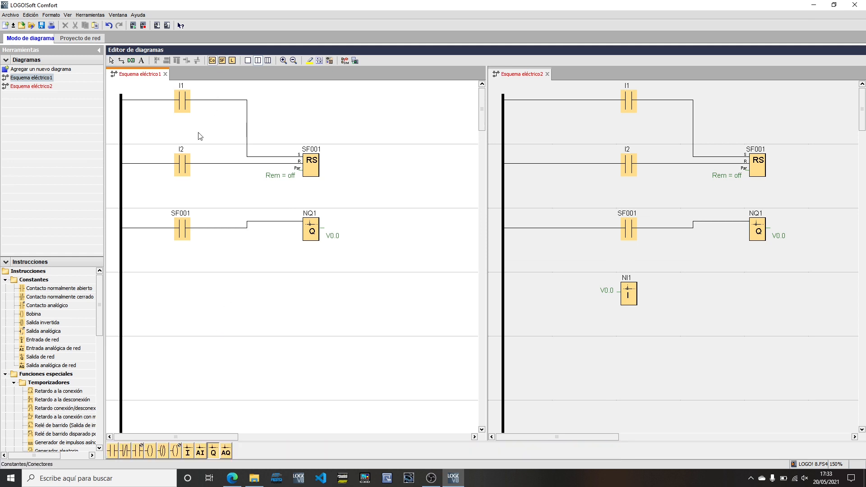
left_click(187, 452)
left_click(183, 293)
key("Escape")
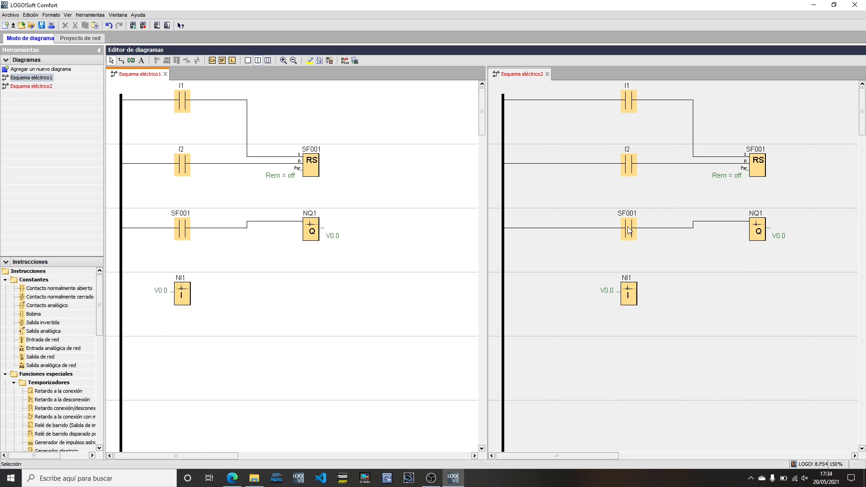
- Move contacts SF001, I2 and I1 and the network input of Esquema eléctrico2 one column closer to the power rail
left_click_drag(630, 231, 565, 231)
left_click_drag(630, 165, 566, 165)
left_click_drag(630, 103, 565, 103)
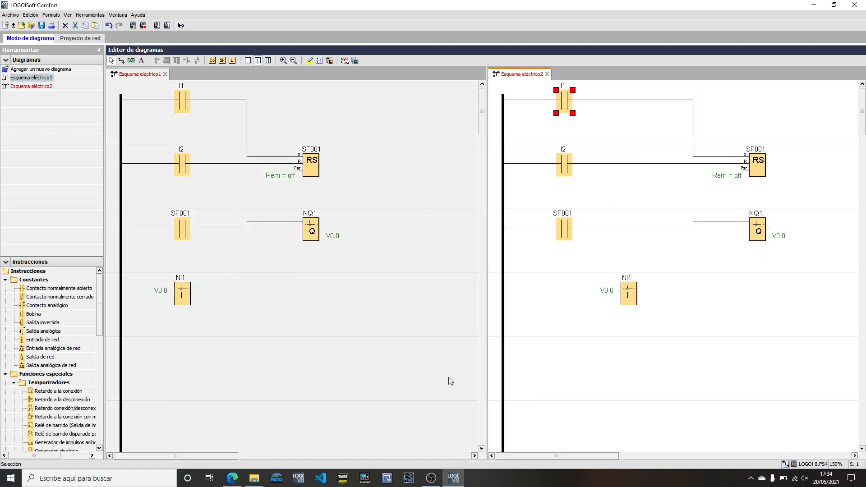
left_click_drag(627, 294, 567, 295)
left_click(531, 296)
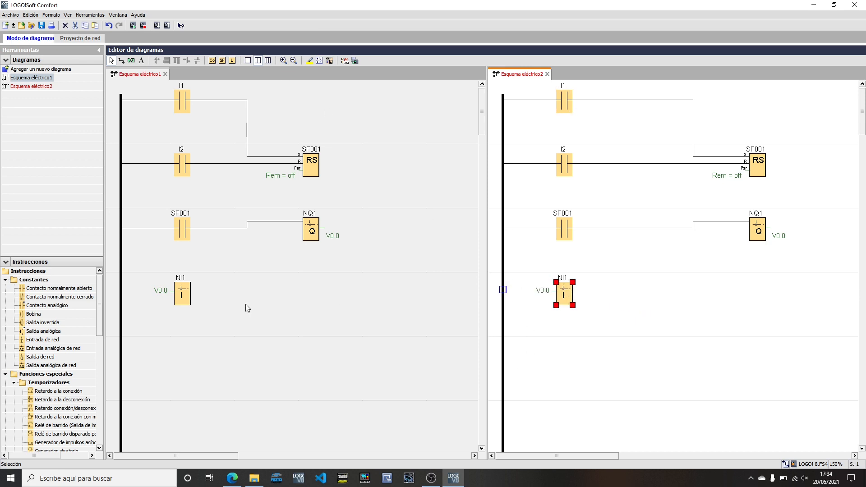
- Add a normally open contact assigned to NI1 on the fifth rung of Esquema eléctrico1 and wire it to the power rail
left_click(245, 304)
left_click(212, 60)
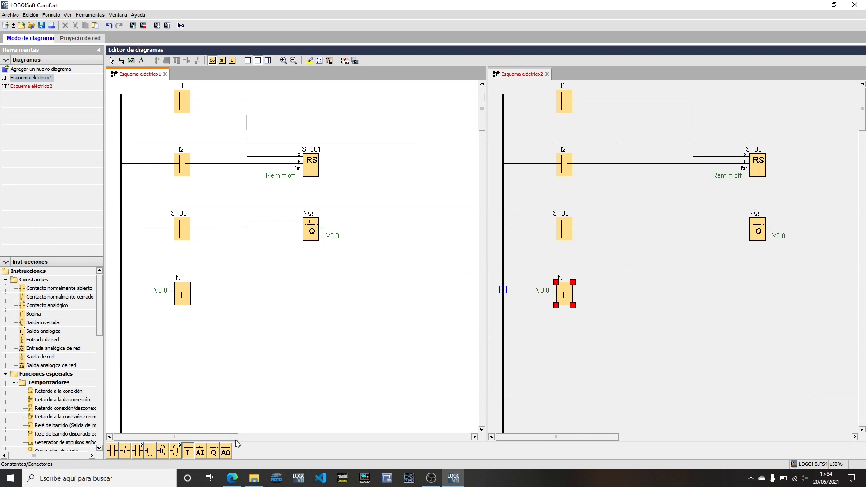
left_click(112, 451)
left_click(193, 357)
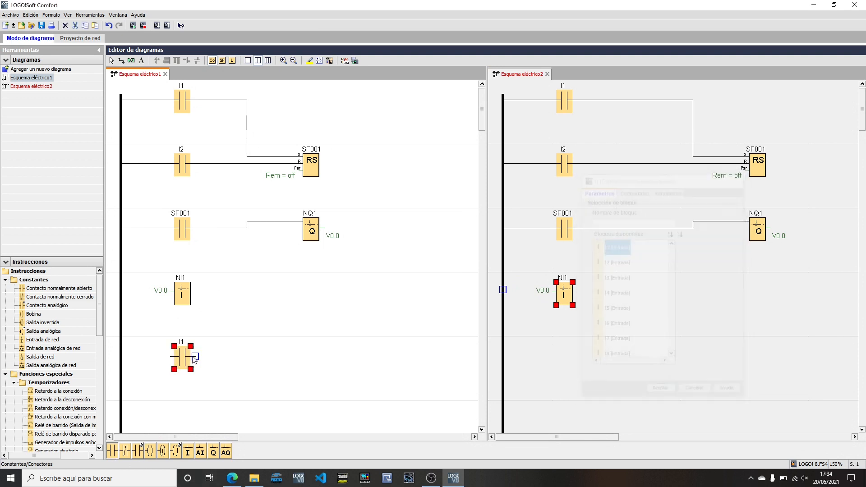
double_click(185, 356)
left_click(600, 225)
type("ni")
double_click(602, 249)
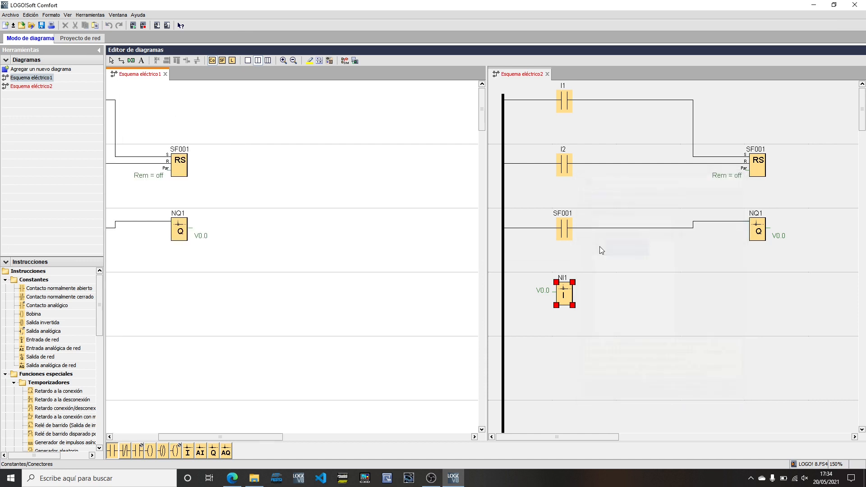
left_click_drag(258, 434, 174, 430)
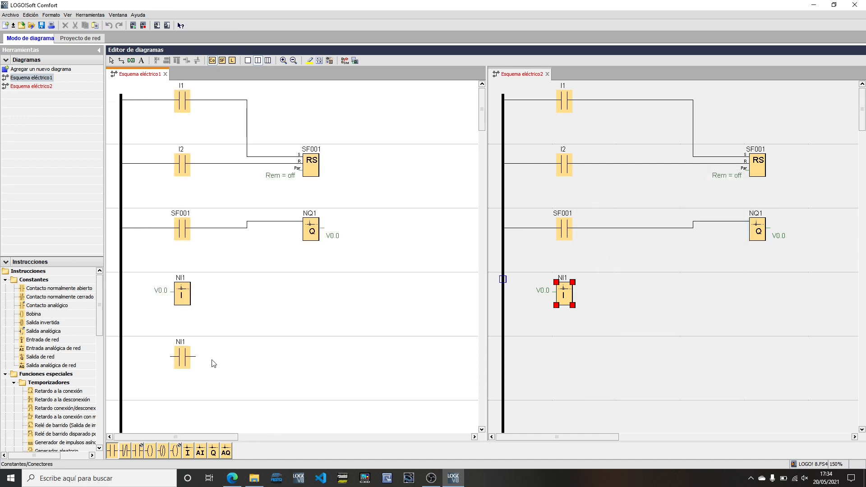
left_click_drag(120, 358, 121, 356)
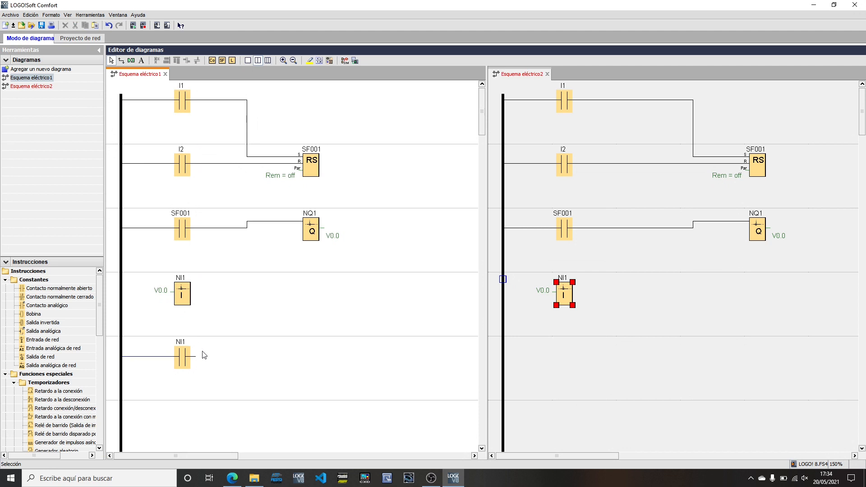
- Place an output coil on the fifth rung of Esquema eléctrico1 and wire the NI1 contact to it
left_click(212, 60)
left_click(149, 451)
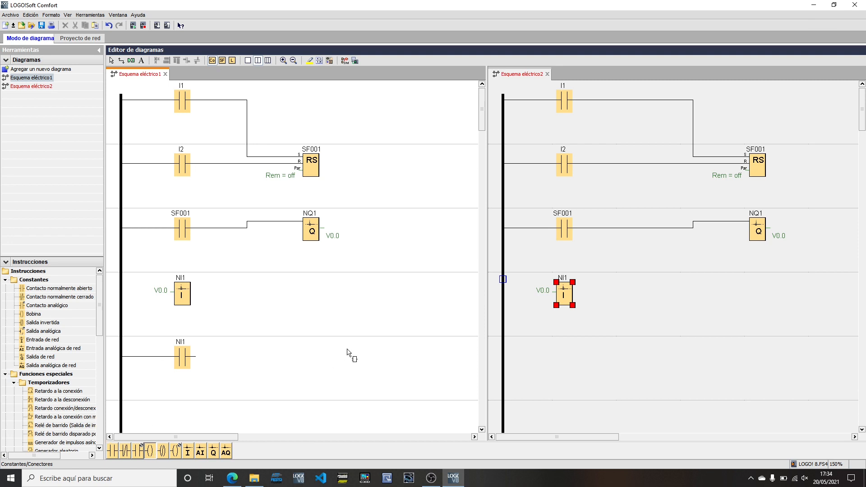
left_click(316, 360)
key("Escape")
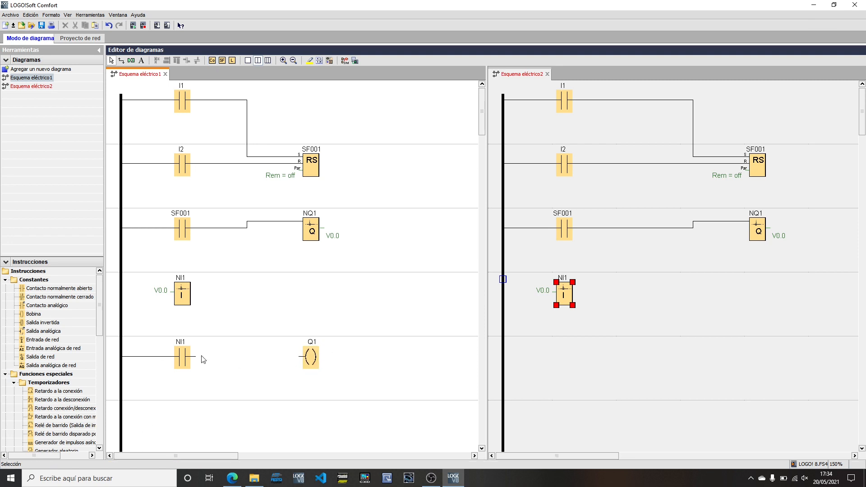
left_click_drag(195, 357, 303, 356)
- Add a normally open contact assigned to NI1 on the fifth rung of Esquema eléctrico2 and wire it to the power rail
left_click(212, 60)
left_click(568, 354)
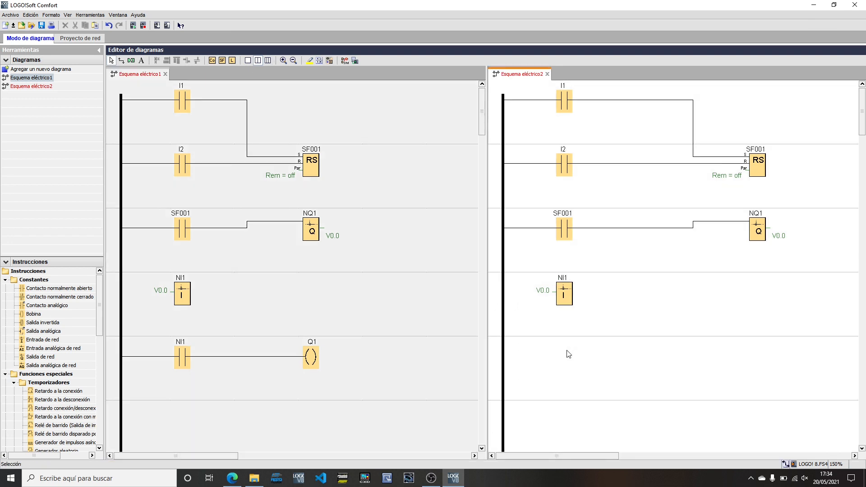
left_click(212, 60)
left_click(119, 452)
left_click(563, 355)
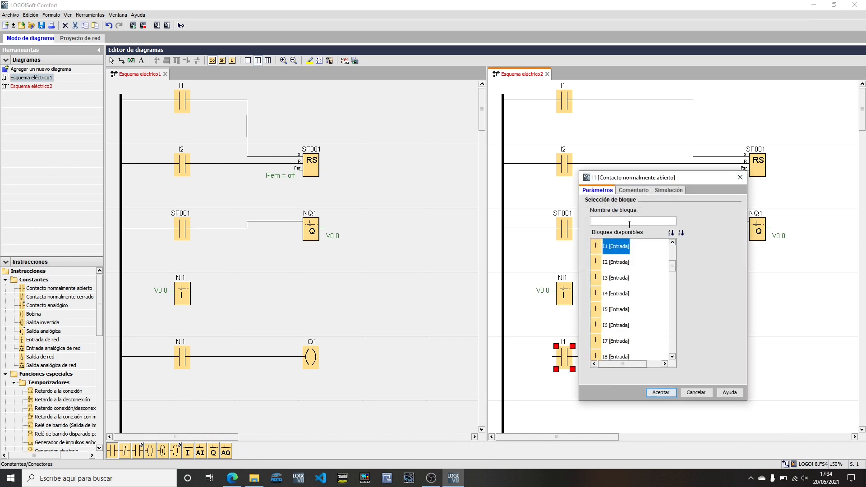
type("NI1")
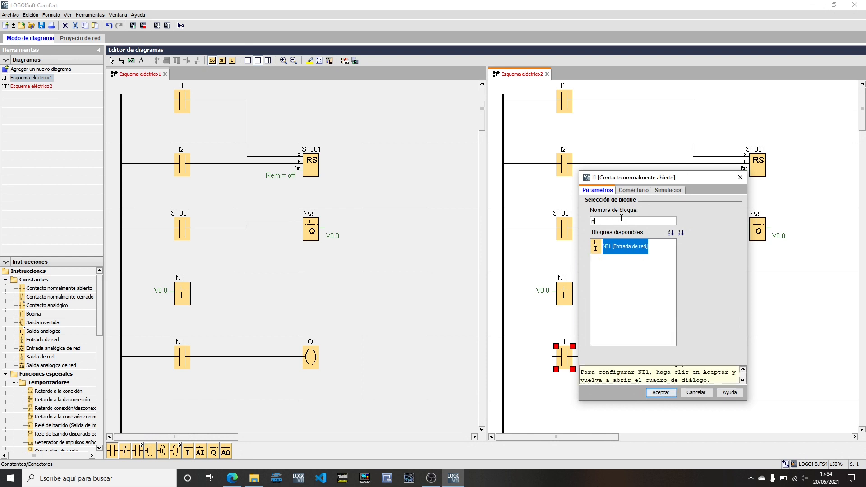
key("Return")
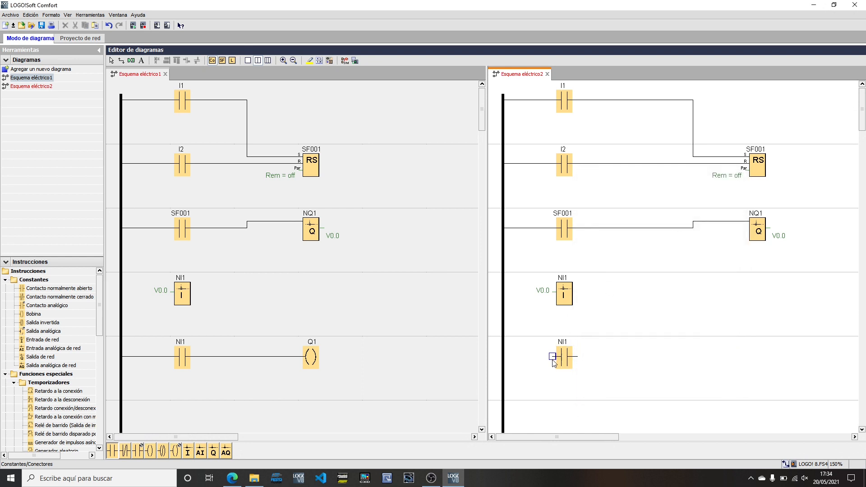
left_click(631, 317)
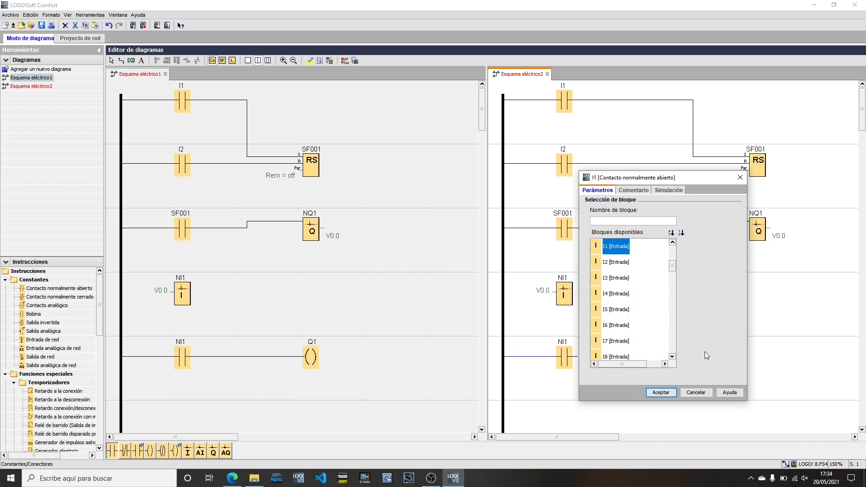
left_click(696, 395)
key("Escape")
left_click(691, 359)
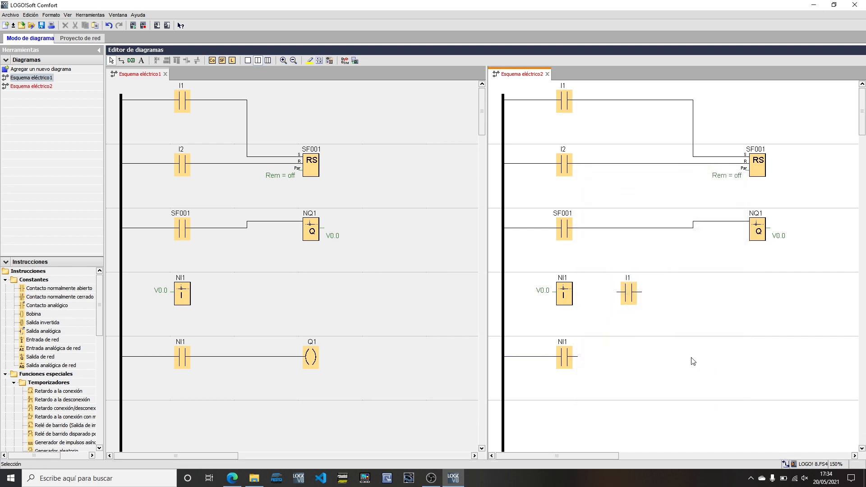
left_click(630, 302)
right_click(629, 299)
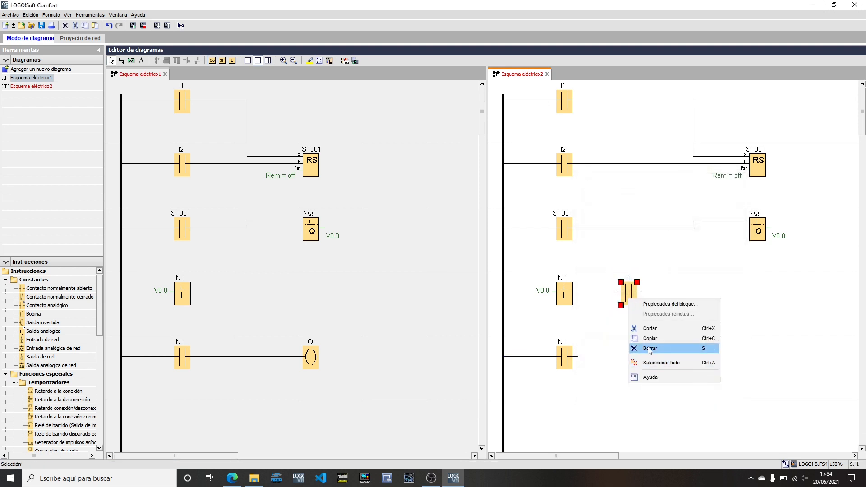
left_click(650, 349)
- Place an output coil on the fifth rung of Esquema eléctrico2, beside the NI1 contact
left_click(215, 60)
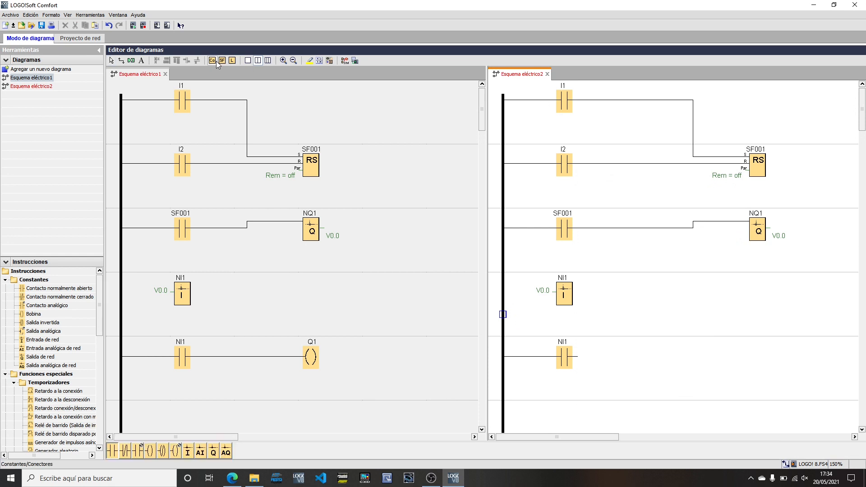
left_click(150, 455)
left_click(629, 357)
key("Escape")
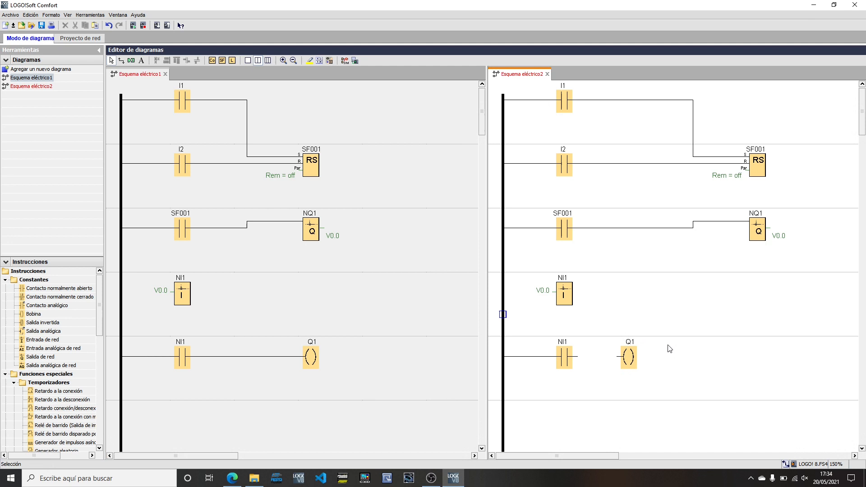
- Wire the NI1 contact to coil Q1 in Esquema eléctrico2 and move NQ1 and the RS relay closer to their contacts
left_click_drag(579, 357, 618, 357)
left_click_drag(758, 231, 629, 231)
left_click_drag(754, 165, 657, 170)
left_click(659, 193)
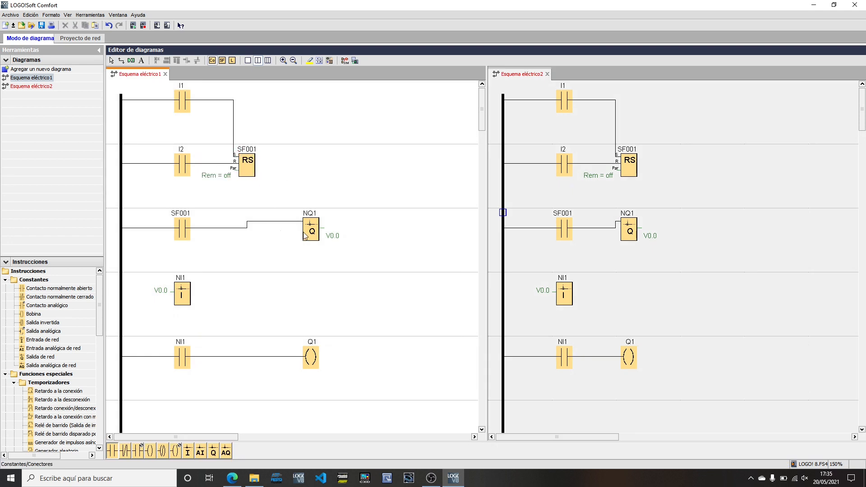
- Move network output NQ1 and coil Q1 in Esquema eléctrico1 closer to the contacts on their rungs
left_click_drag(306, 235, 273, 236)
left_click(277, 239)
key("Escape")
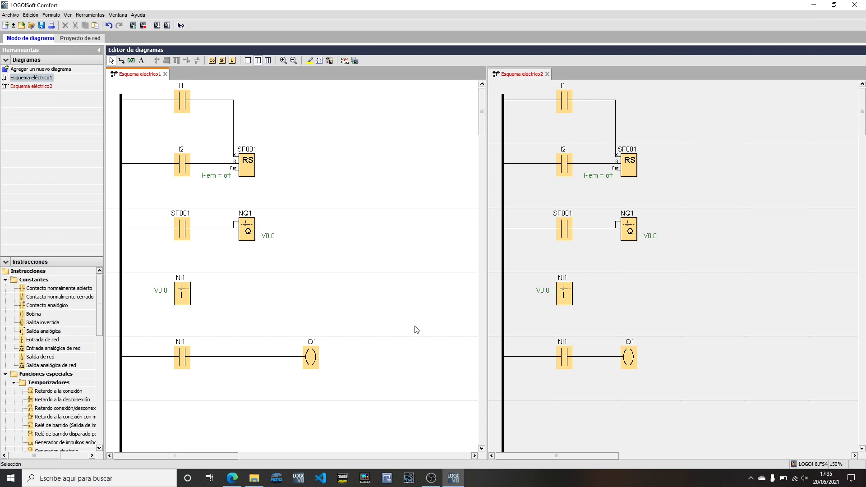
left_click_drag(316, 363, 202, 377)
left_click(319, 319)
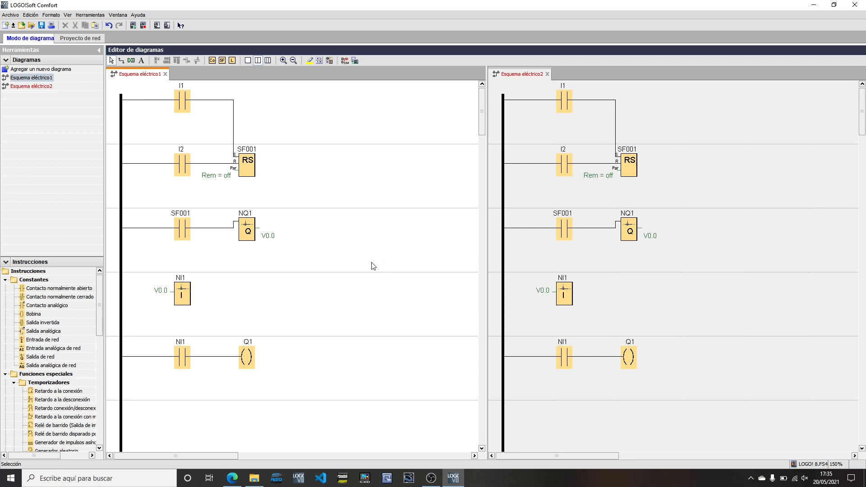
left_click(632, 321)
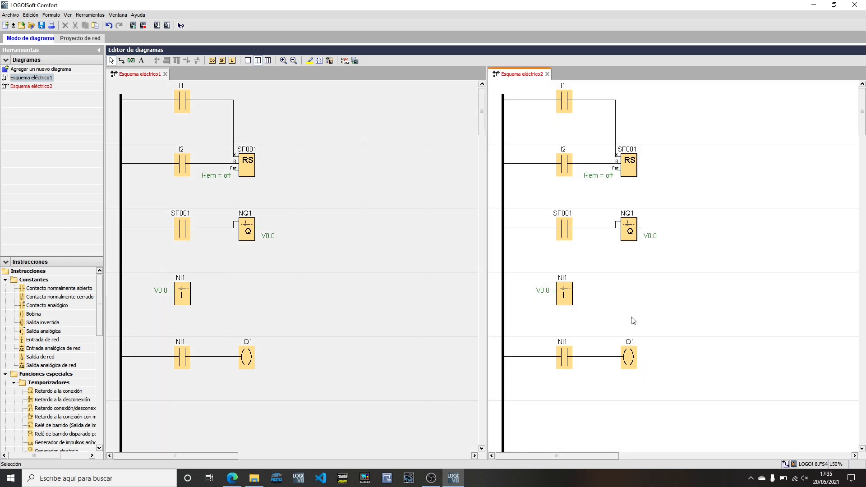
left_click(448, 269)
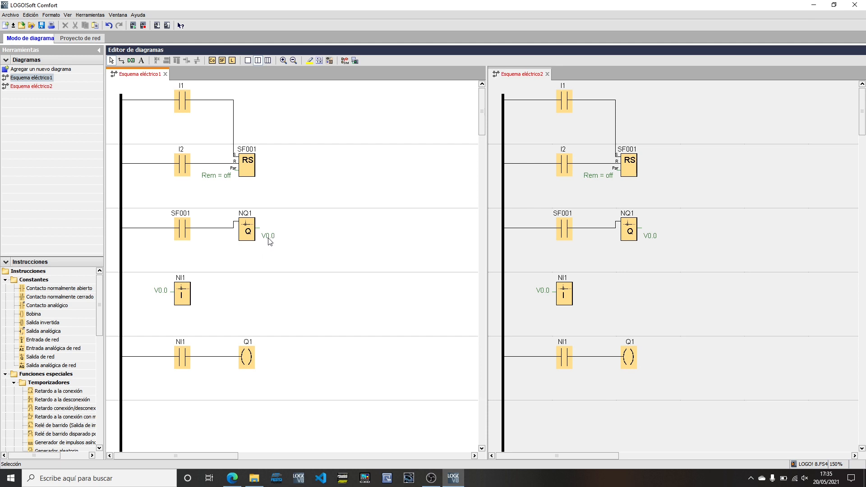
- Set the local VB address of network output NQ1 in Esquema eléctrico2 to 1
left_click(670, 273)
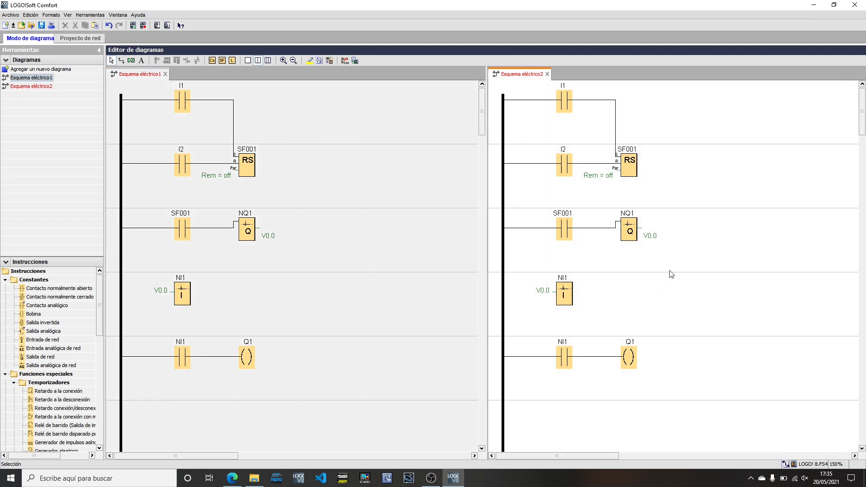
double_click(633, 238)
left_click(444, 194)
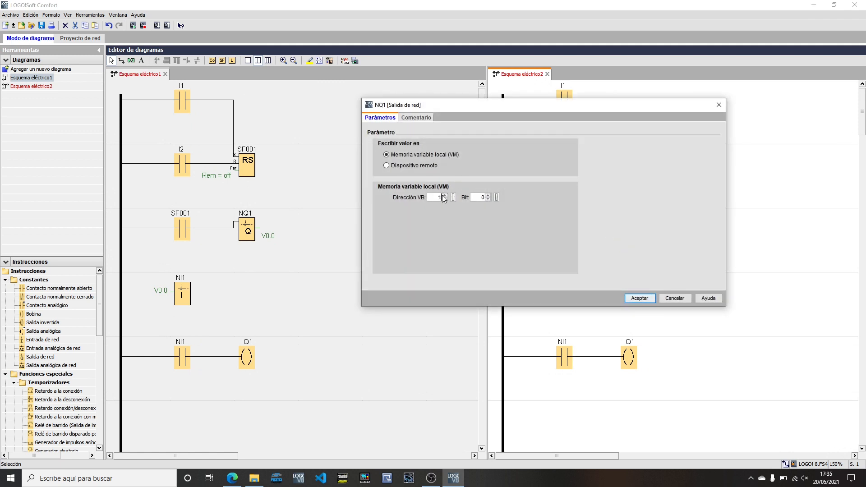
left_click(639, 298)
left_click(643, 277)
- Set the local VB address of network input NI1 in Esquema eléctrico1 to 1
left_click(336, 308)
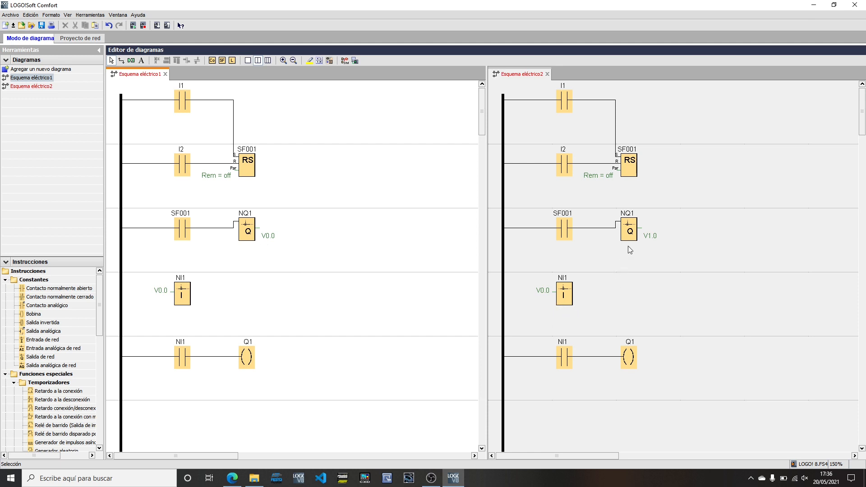
double_click(182, 293)
left_click(404, 231)
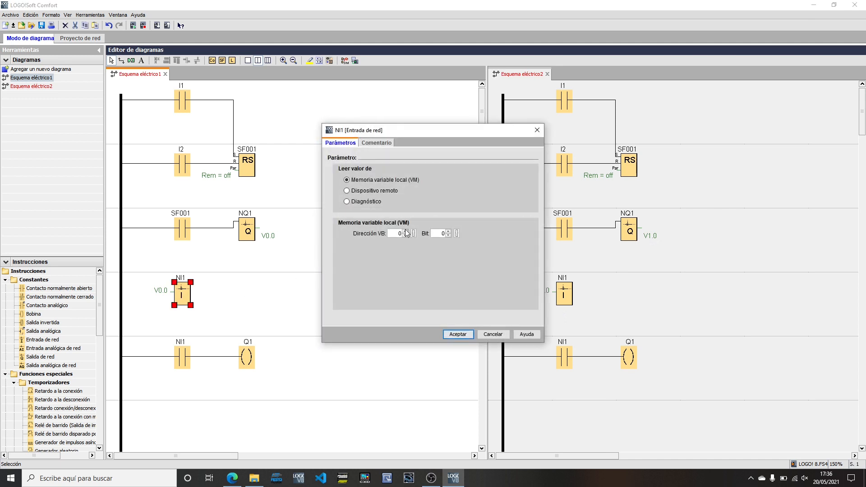
left_click(458, 335)
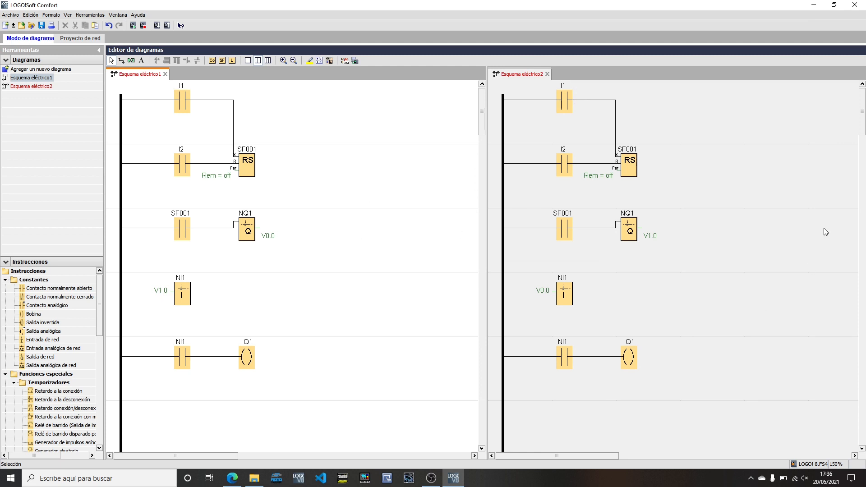
- Set Esquema eléctrico2's module IP address to 192.168.0.10 with subnet mask 255.255.255.0 in its Ethernet connections
left_click(780, 263)
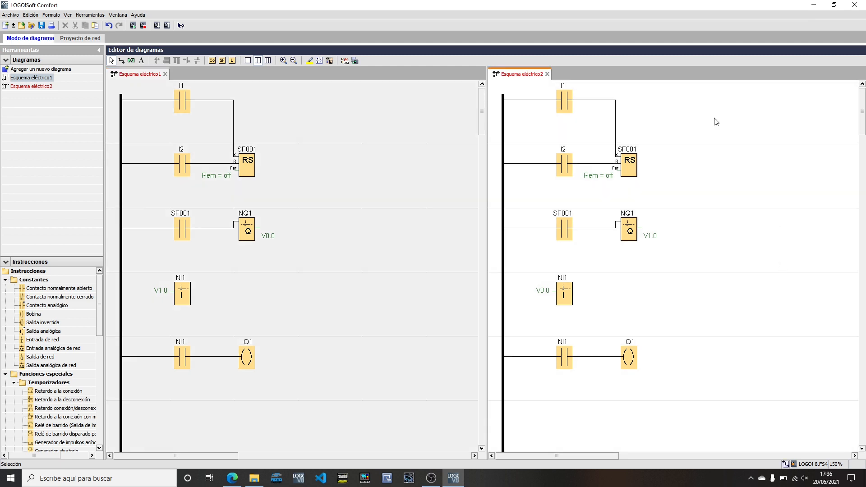
left_click(87, 17)
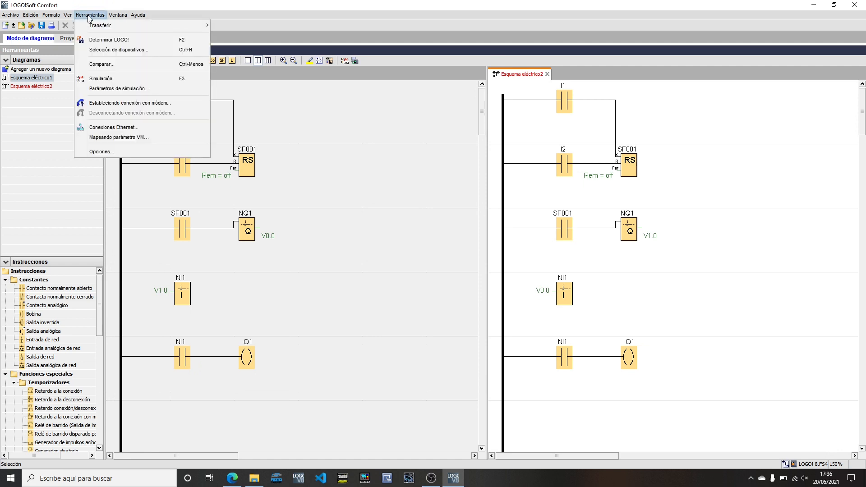
left_click(102, 127)
type("192.")
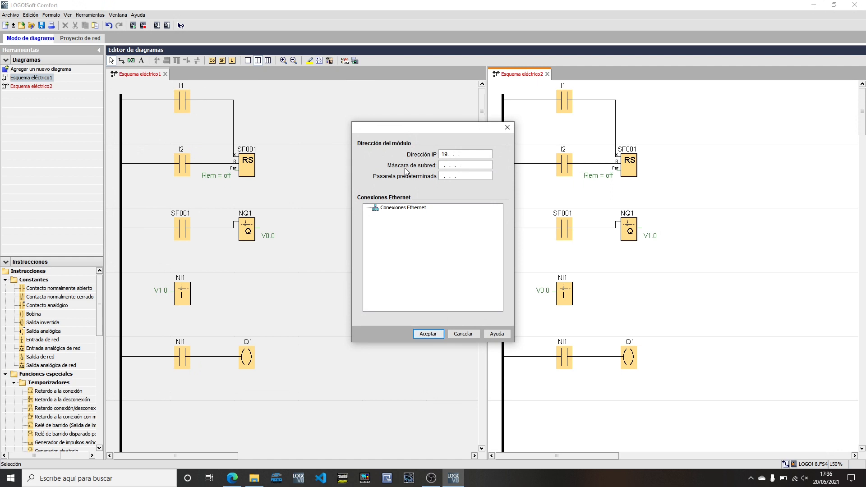
type("168.  0. 10")
key("Tab")
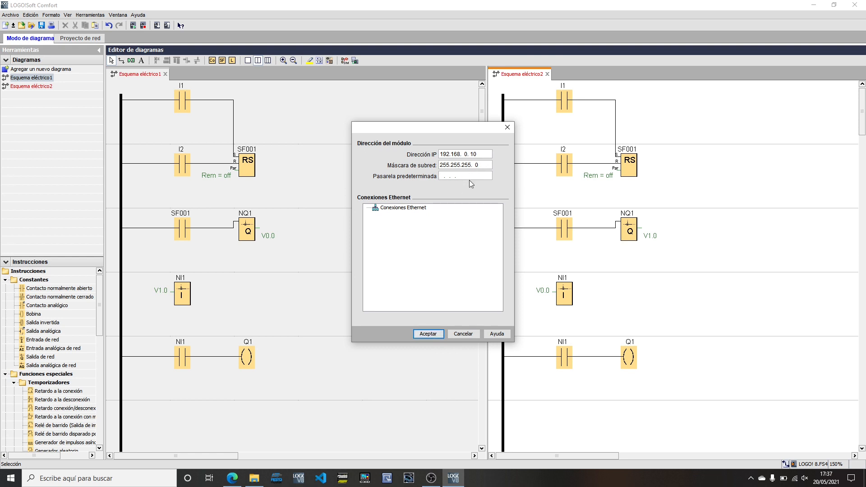
- Add an S7 server connection to the Ethernet connections of Esquema eléctrico2
right_click(405, 210)
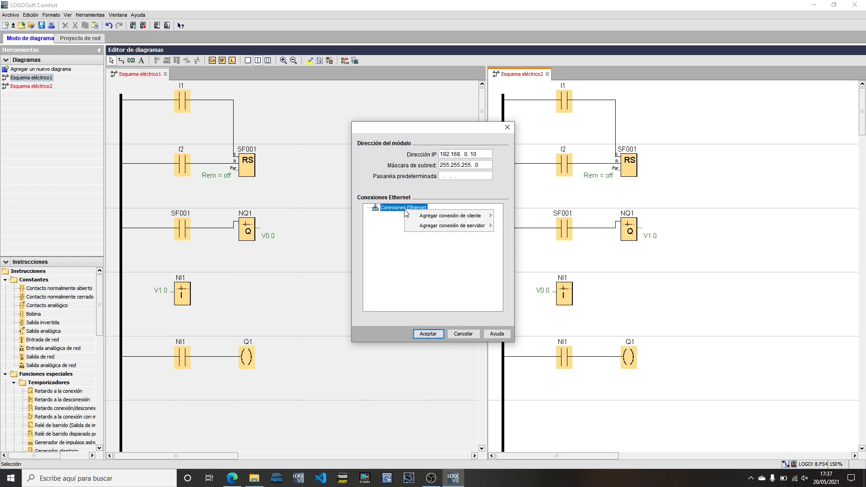
mouse_move(464, 225)
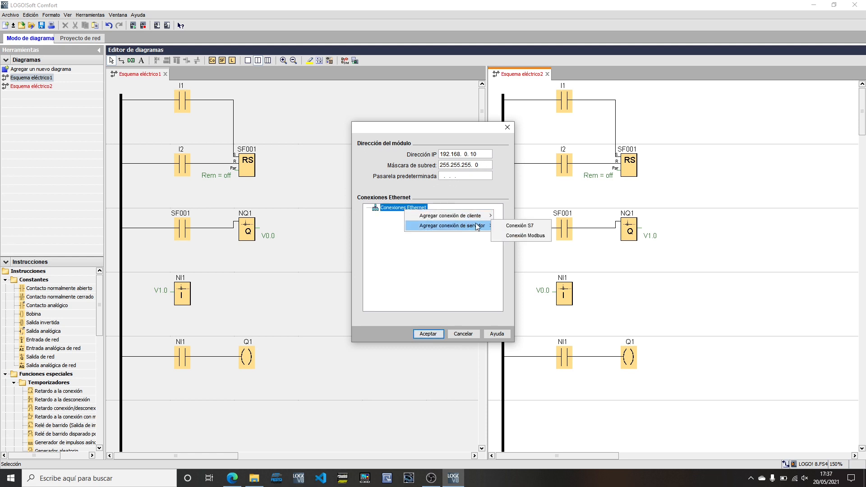
left_click(529, 229)
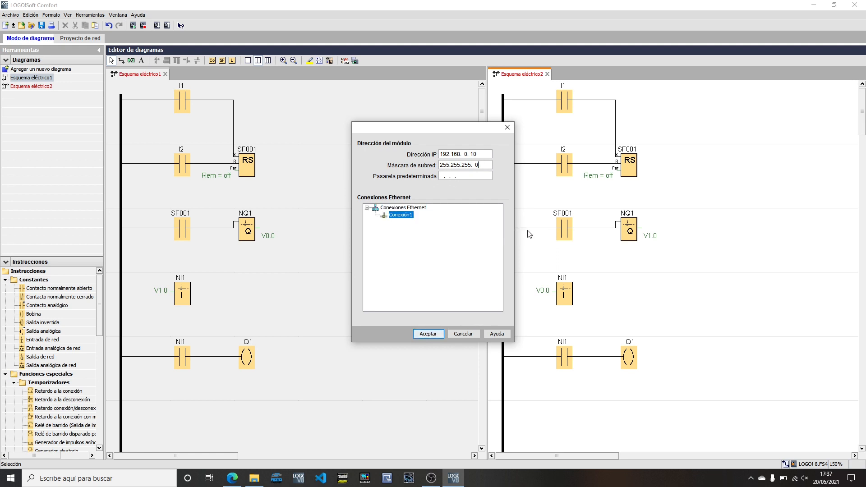
- Configure the server connection to accept all connection requests, with remote TSAP 20.00, and save the Ethernet settings
double_click(401, 215)
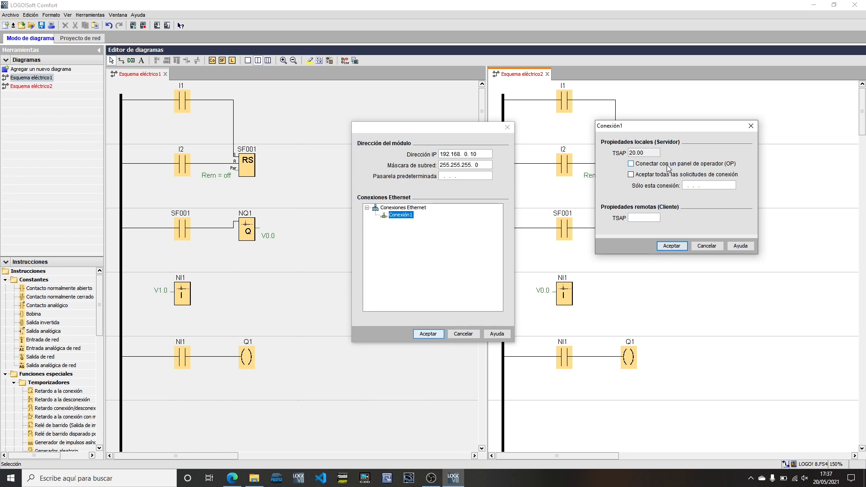
left_click(631, 175)
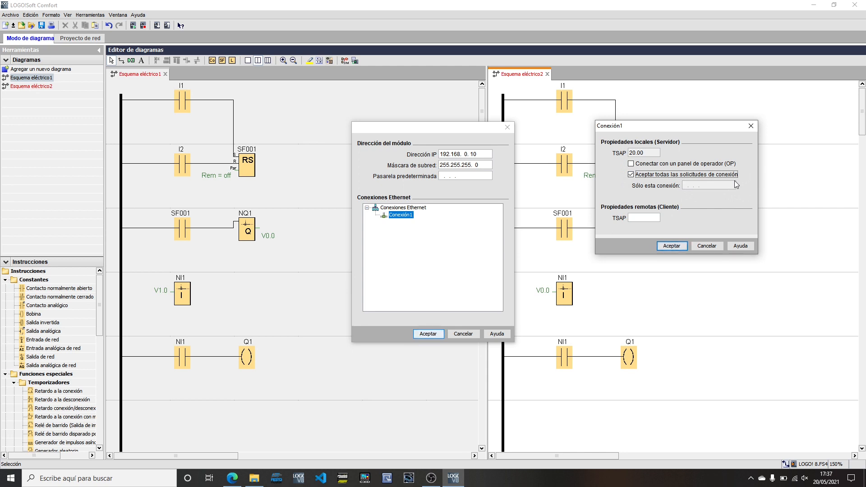
left_click(640, 219)
type("20.00")
left_click(672, 247)
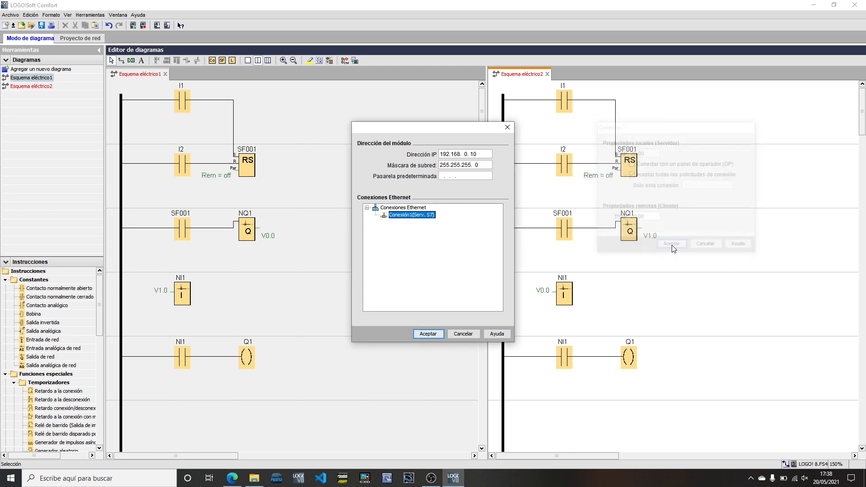
left_click(437, 334)
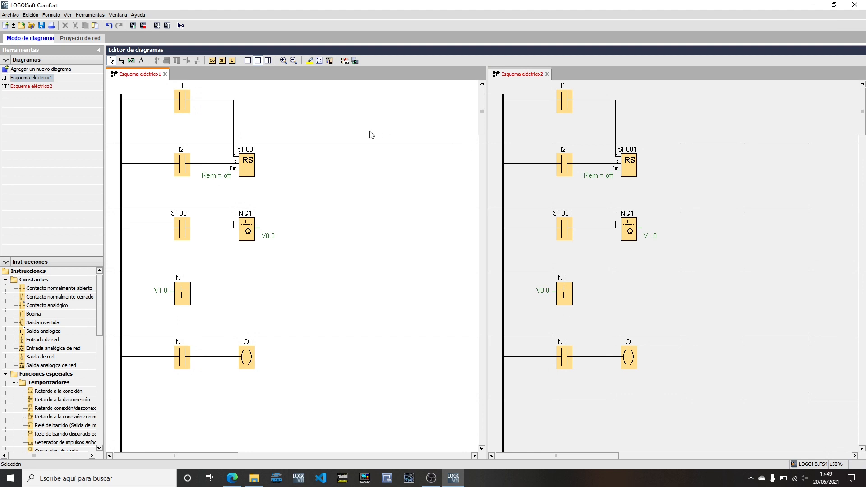
- Set Esquema eléctrico1's module IP address to 192.168.0.15 in its Ethernet connections
left_click(84, 16)
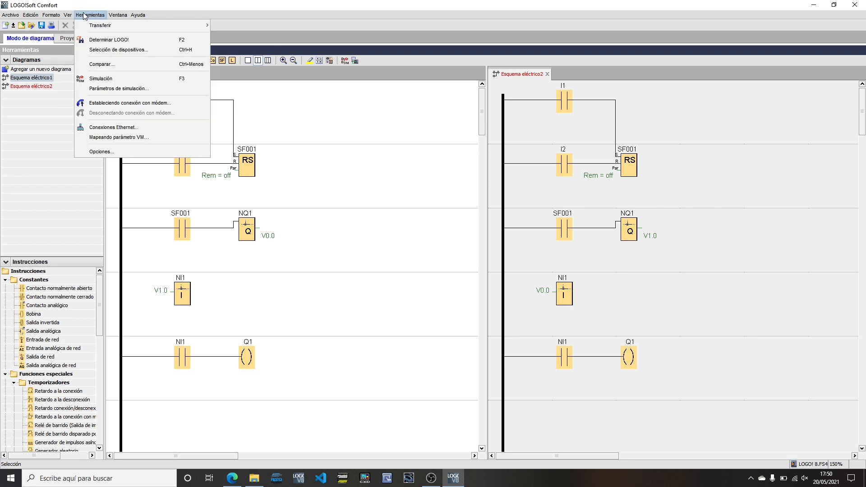
left_click(144, 127)
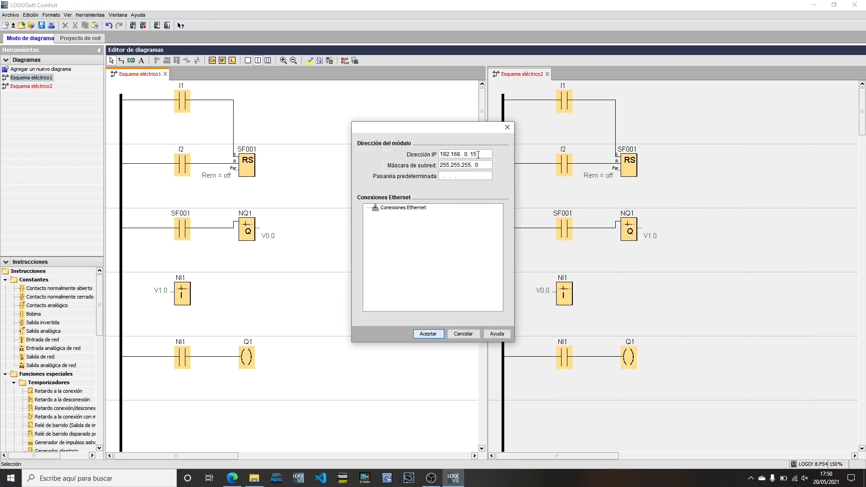
left_click(478, 154)
key("BackSpace")
key("BackSpace")
type("15")
left_click(485, 163)
- Add an S7 client connection to the Ethernet connections of Esquema eléctrico1
right_click(404, 209)
mouse_move(465, 215)
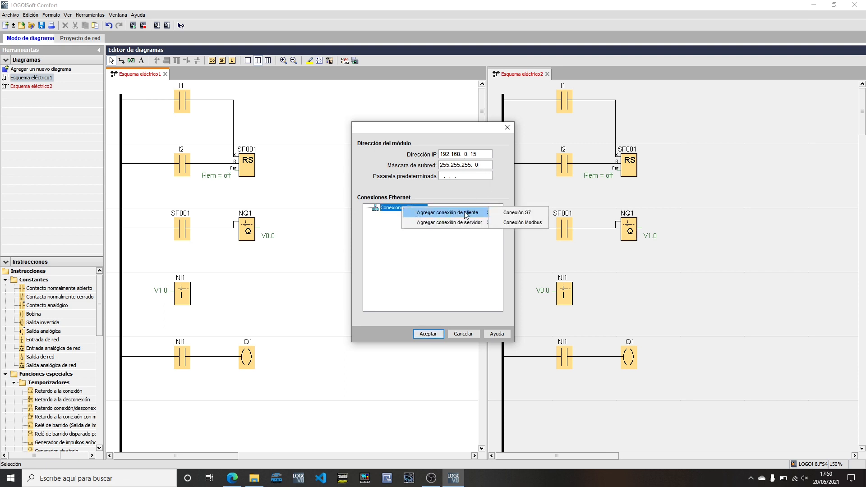
left_click(530, 215)
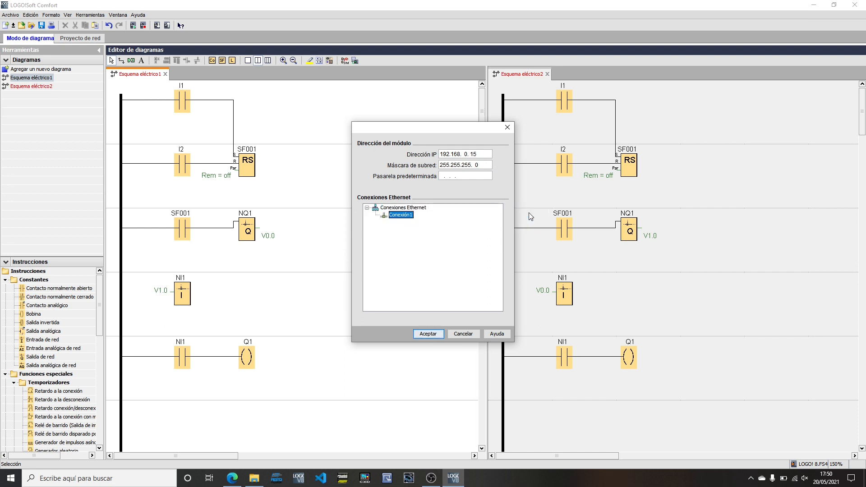
- Set the client connection's remote server properties to TSAP 20.00 and IP address 192.168.0.10
double_click(402, 215)
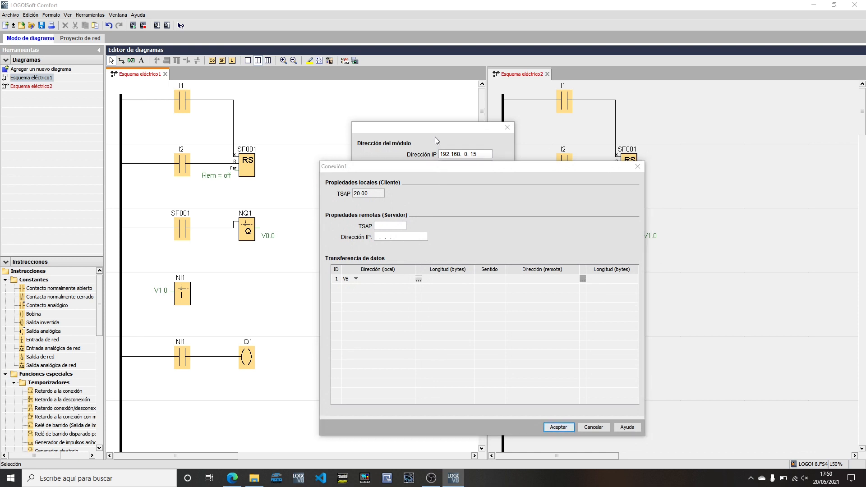
left_click_drag(431, 166, 413, 179)
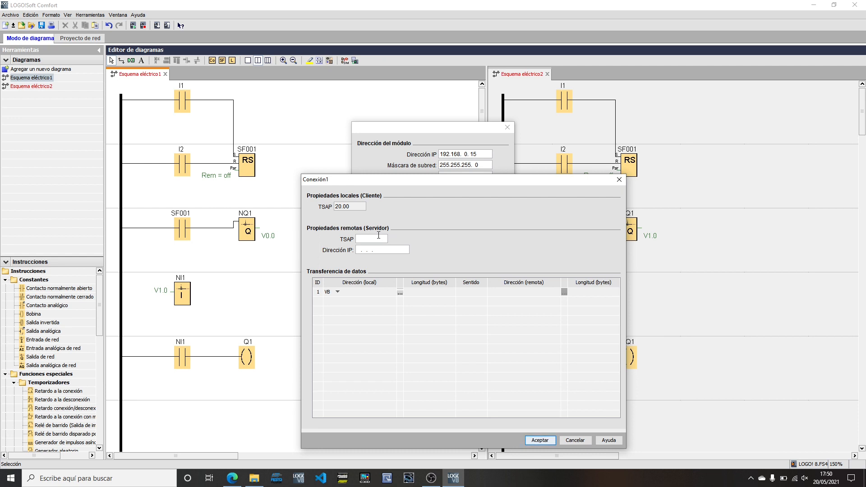
type("20.0")
left_click(360, 251)
type("192.168.  0. 10")
- Define the first data transfer with local address VB 0, a length of 1 byte and the outgoing direction (-->)
left_click(360, 293)
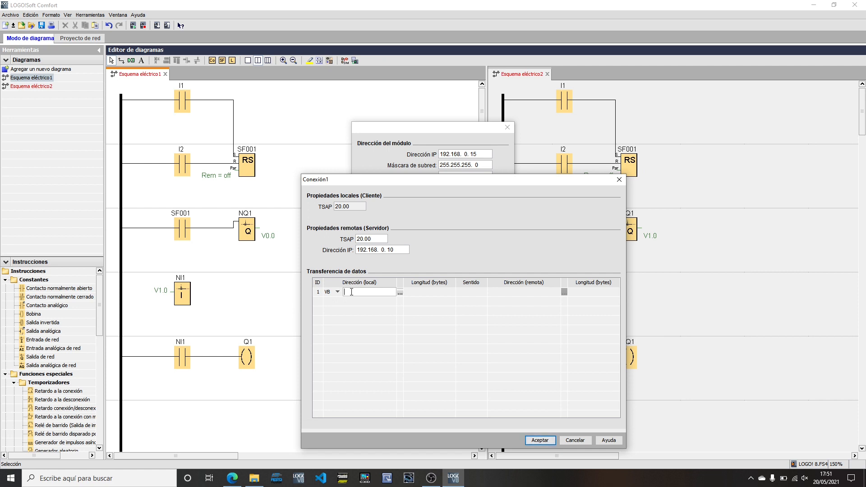
left_click(425, 292)
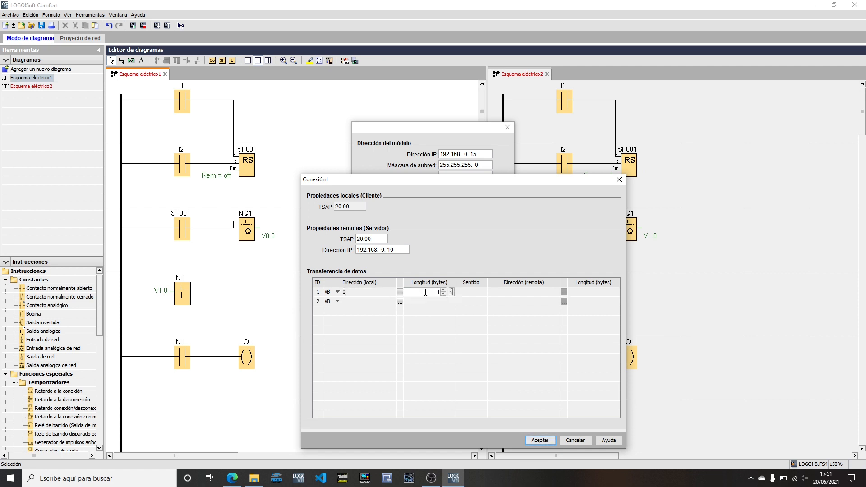
left_click(468, 294)
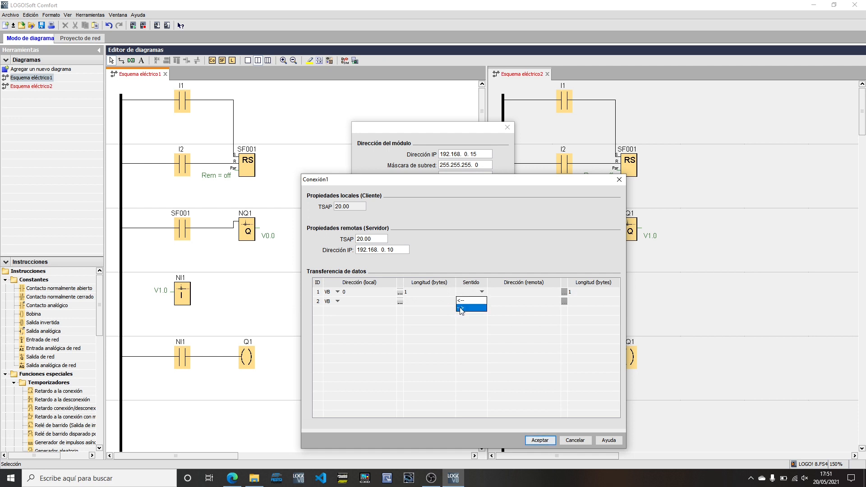
left_click(465, 308)
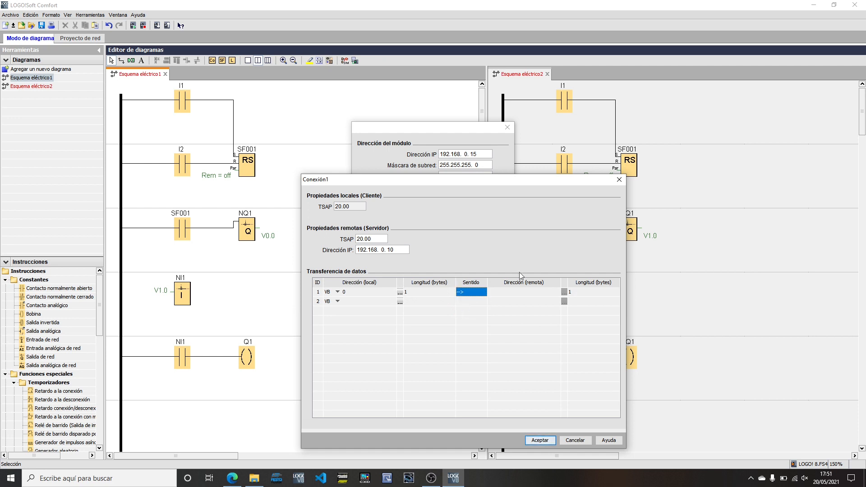
- Reposition the connection dialog and set the remote address of the first data transfer to VB0
left_click_drag(515, 185, 480, 188)
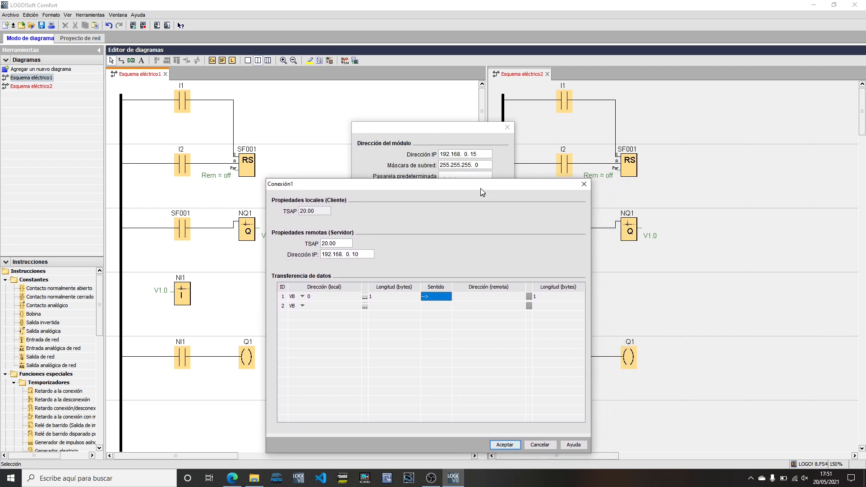
mouse_move(309, 185)
left_mouse_down()
mouse_move(308, 196)
mouse_move(333, 190)
mouse_move(325, 190)
left_mouse_up()
left_click_drag(490, 191, 451, 164)
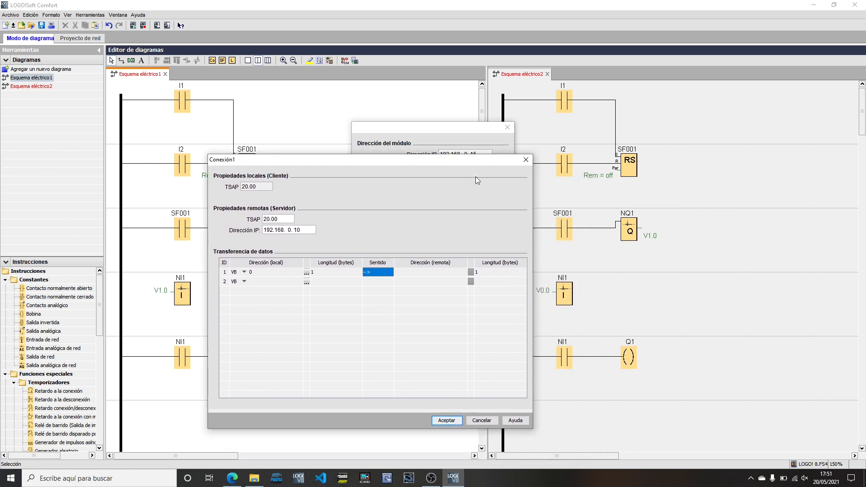
left_click_drag(463, 161, 527, 180)
left_click(484, 293)
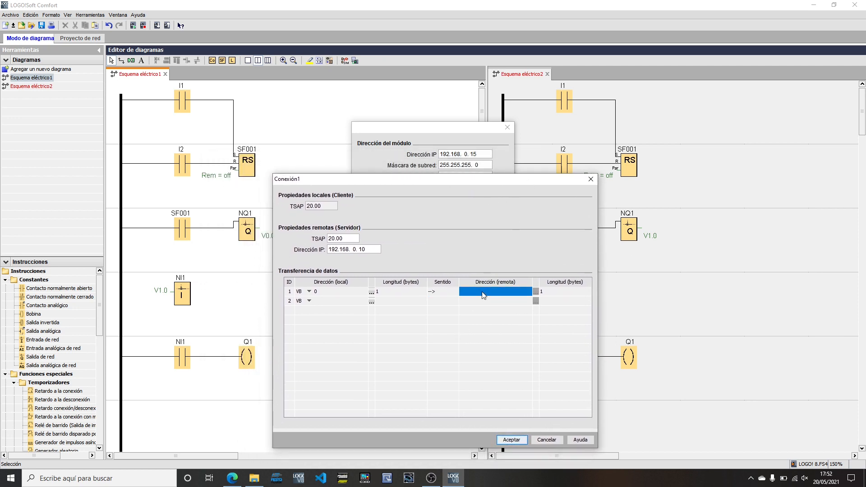
type("VB0")
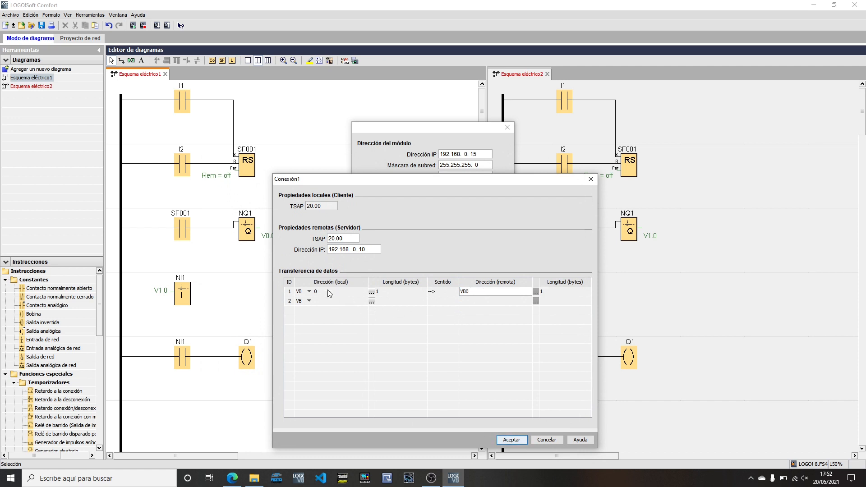
- Reposition the connection dialog and set the local address of the second data transfer to VB 1
left_click(568, 301)
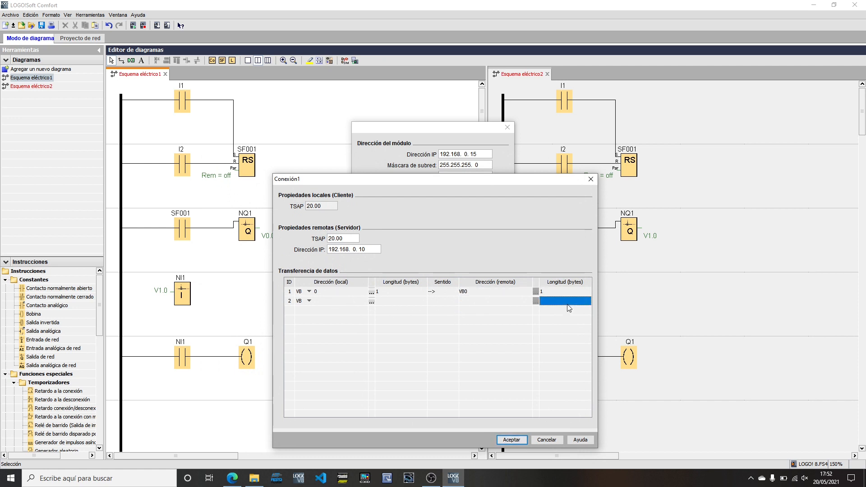
left_click(329, 301)
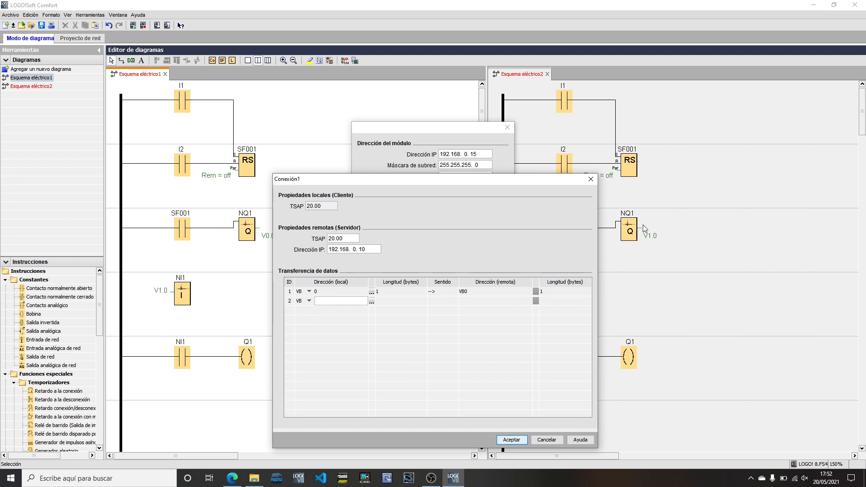
left_click_drag(558, 179, 562, 180)
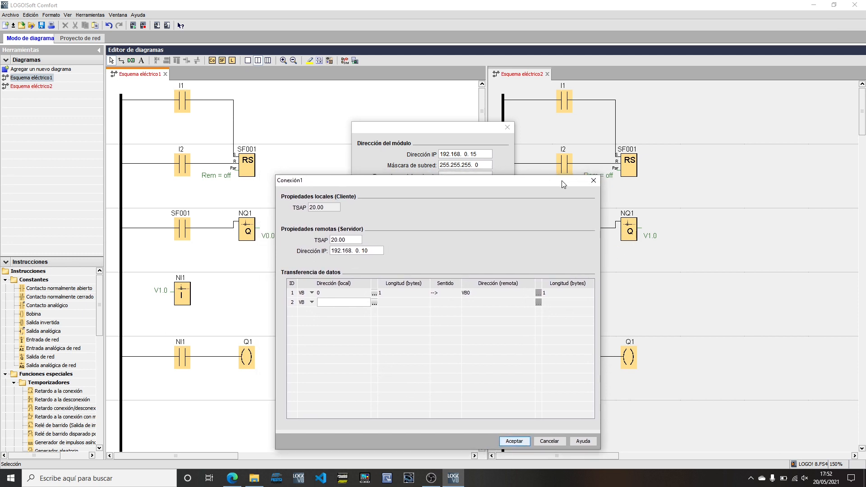
left_click_drag(380, 185, 308, 202)
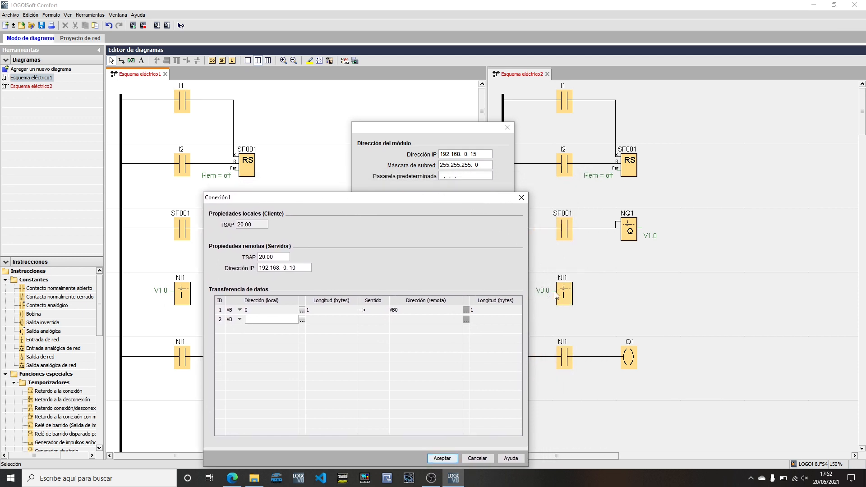
left_click_drag(477, 202, 558, 197)
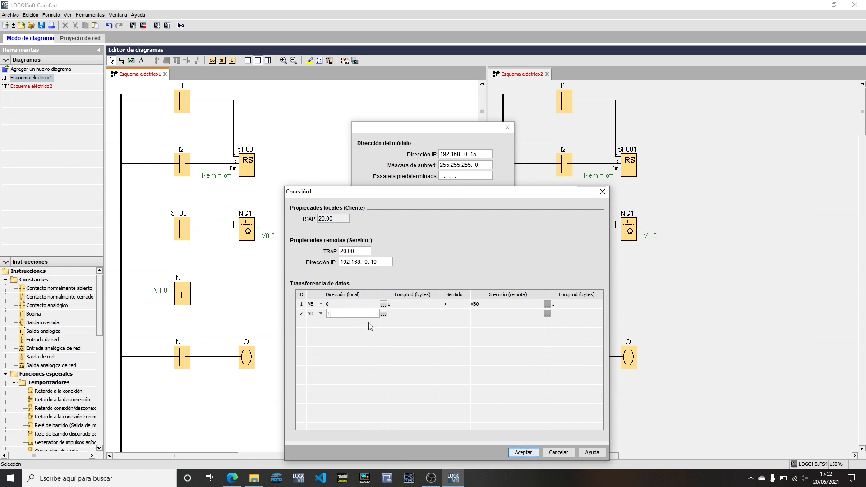
- Give the second data transfer a length of 1 byte, the incoming direction (<--) and the remote address VB1
left_click(420, 313)
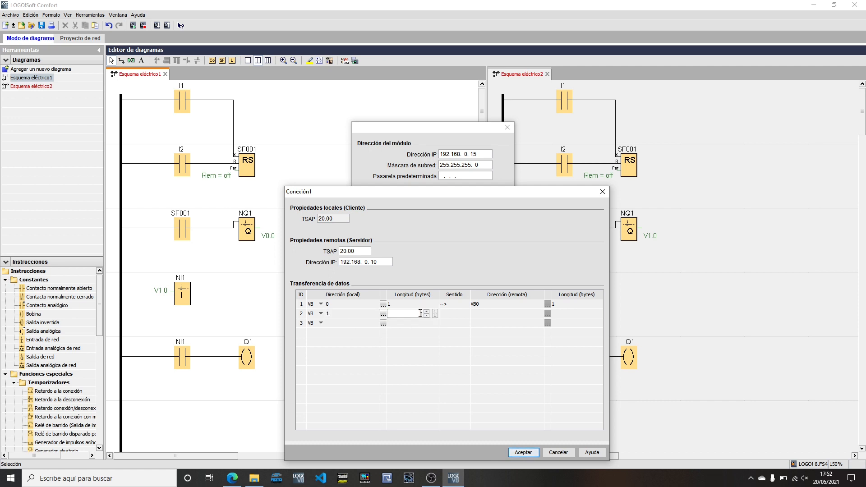
left_click(461, 315)
left_click(461, 315)
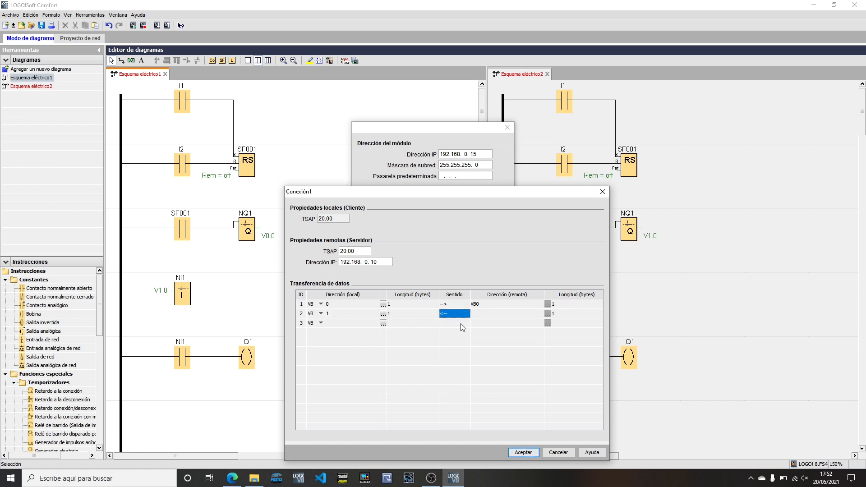
left_click(482, 312)
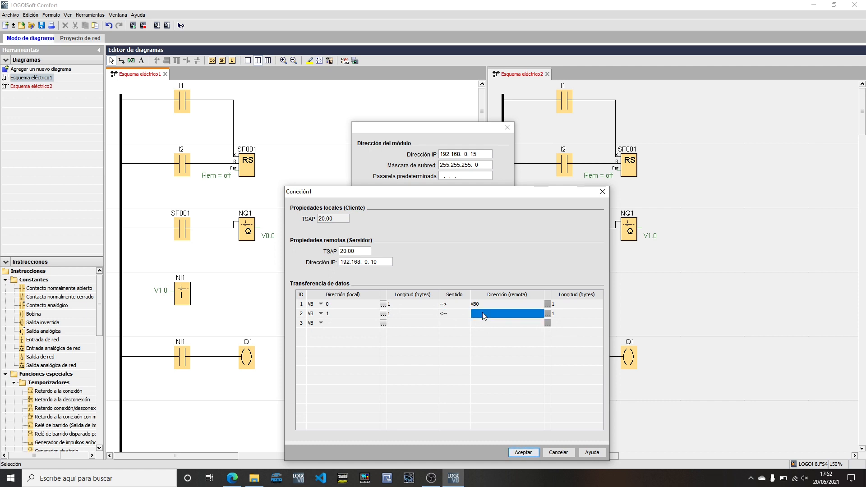
left_click(483, 314)
type("VB1")
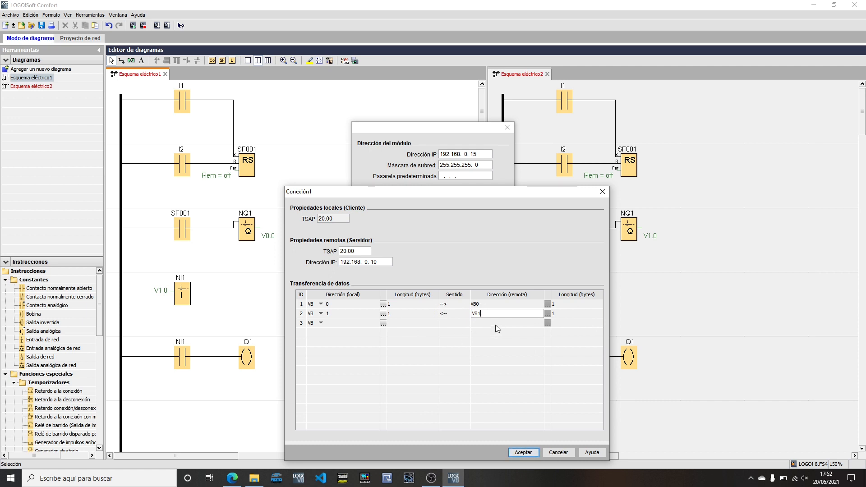
left_click(566, 312)
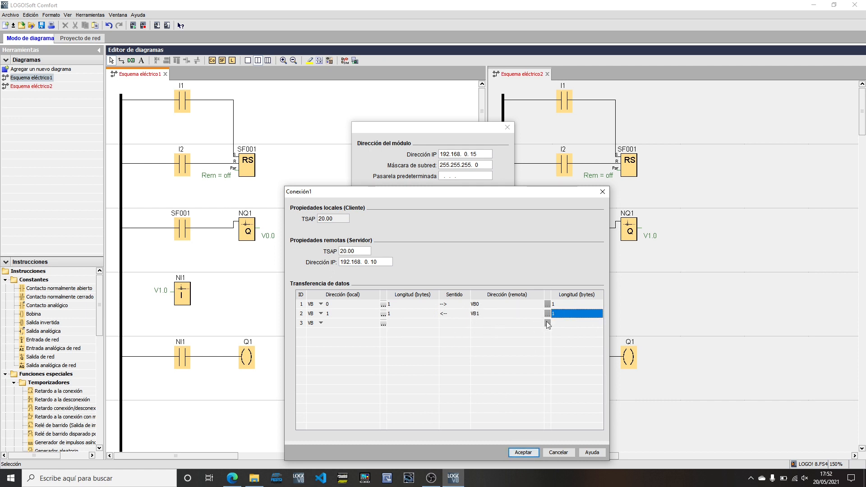
- Remove the empty third data transfer row and accept the connection and module address settings
right_click(342, 326)
left_click(362, 338)
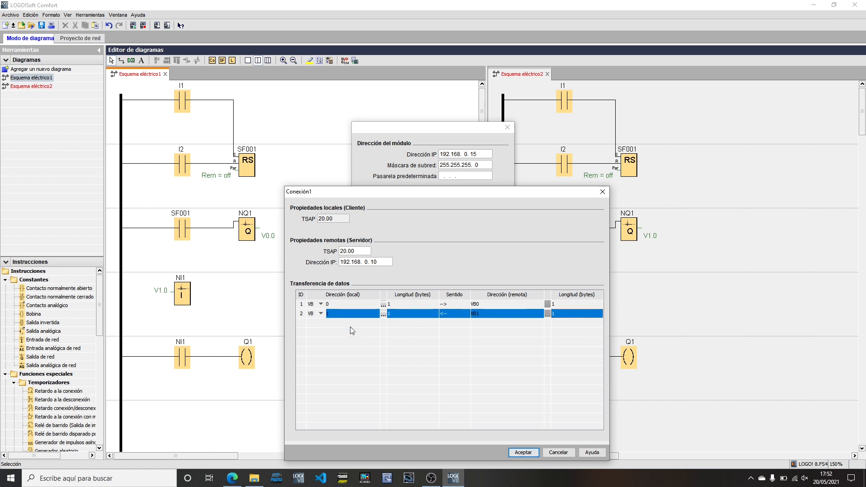
left_click(523, 453)
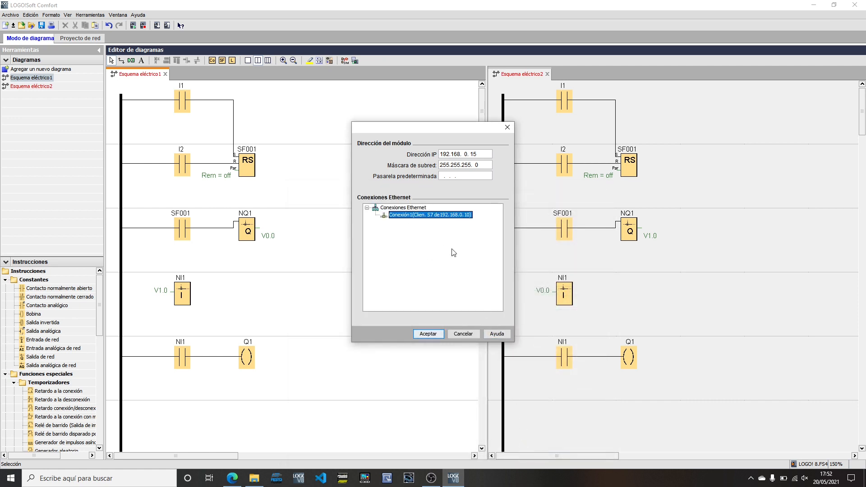
left_click(428, 334)
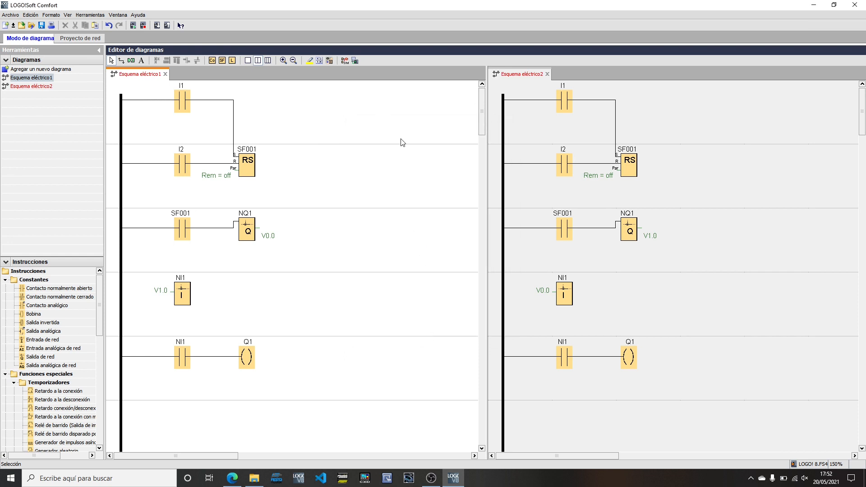
- Start the simulation of Esquema eléctrico2 and Esquema eléctrico1
left_click(693, 303)
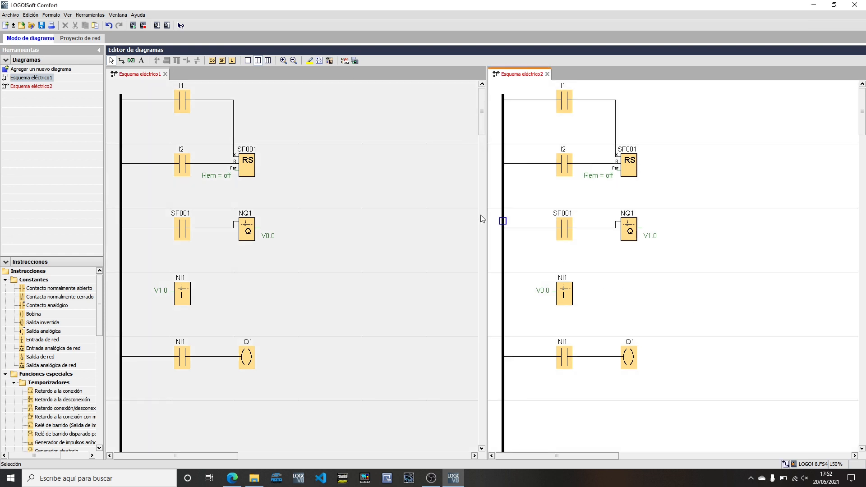
left_click(445, 209)
left_click(661, 291)
left_click(345, 64)
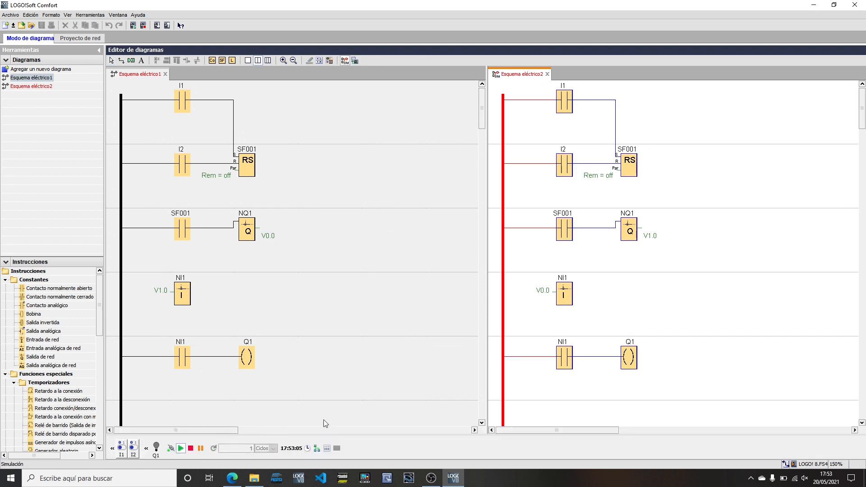
left_click(412, 285)
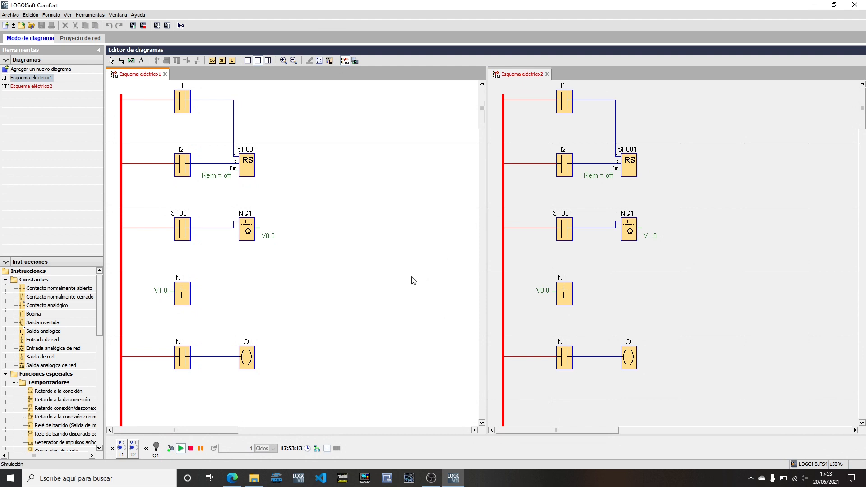
- Enable network simulation for Esquema eléctrico1 and Esquema eléctrico2
left_click(317, 448)
left_click(690, 303)
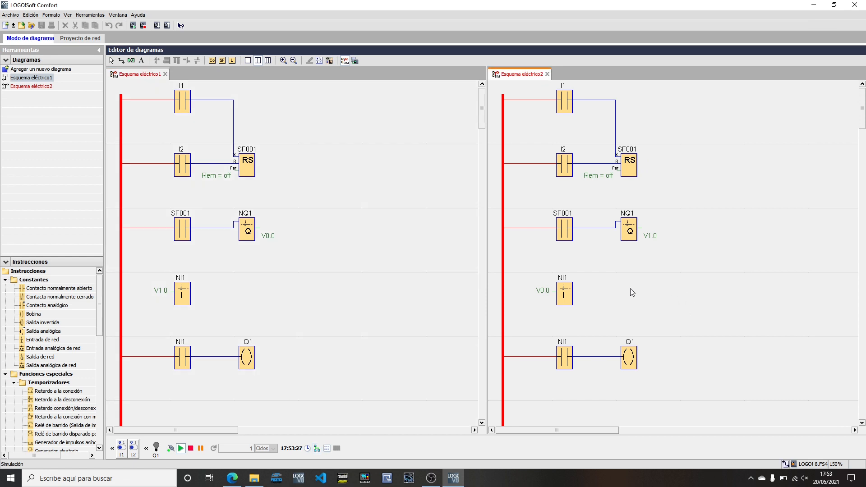
left_click(316, 448)
left_click(395, 259)
left_click(684, 278)
left_click(434, 258)
left_click(703, 294)
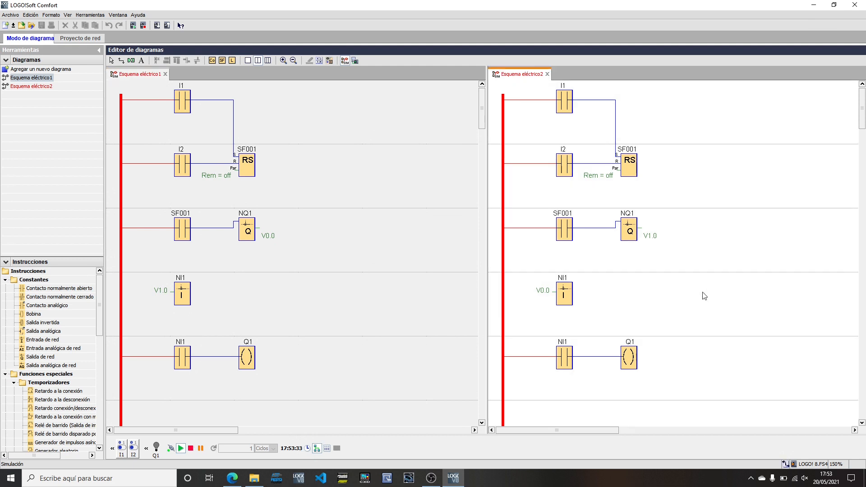
left_click(379, 260)
left_click(640, 275)
left_click(640, 274)
left_click(401, 272)
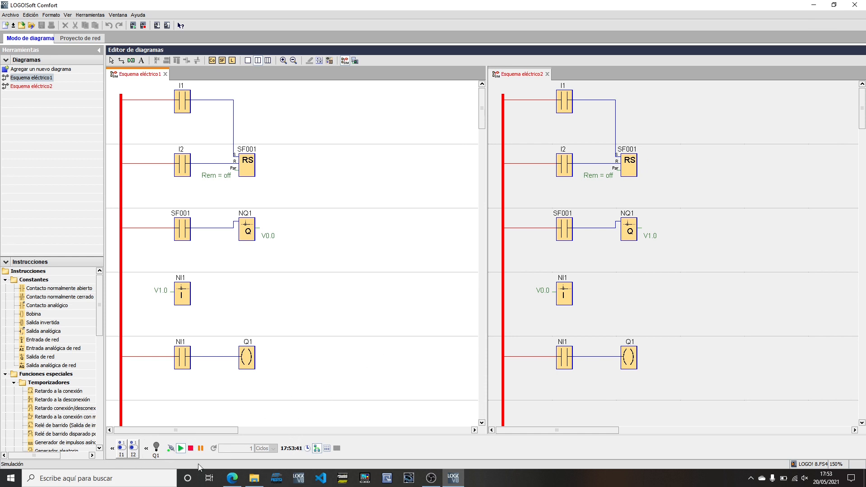
left_click(681, 364)
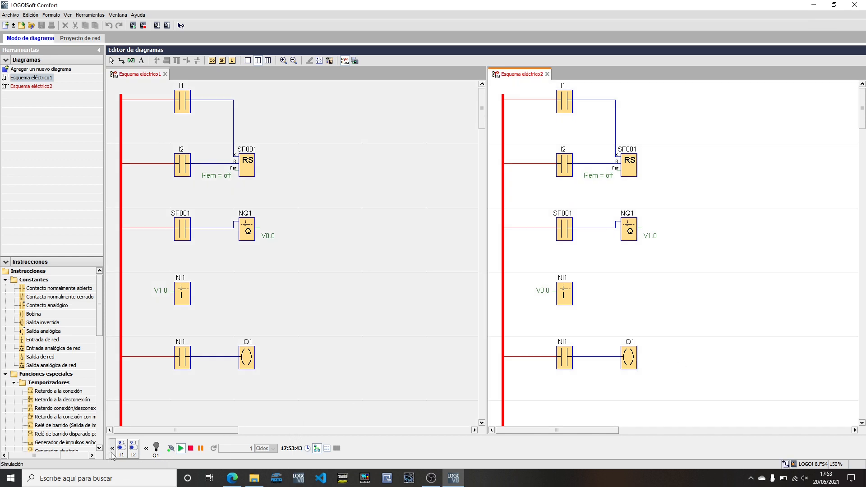
left_click(410, 397)
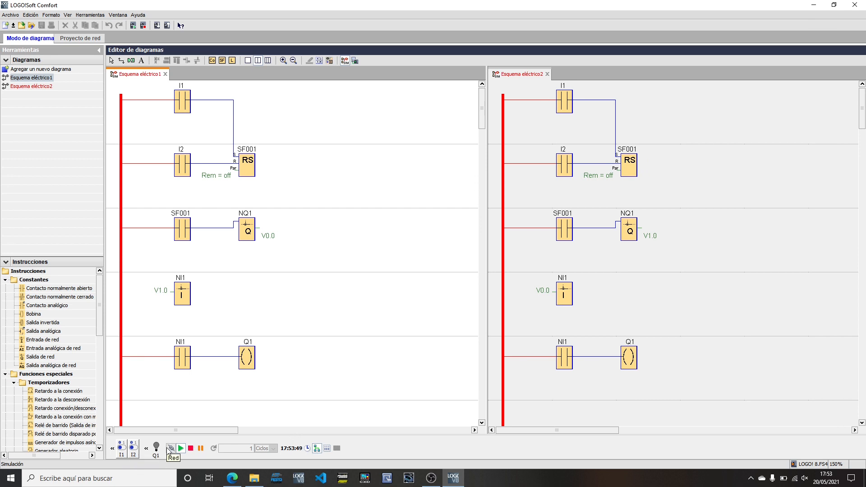
left_click(732, 349)
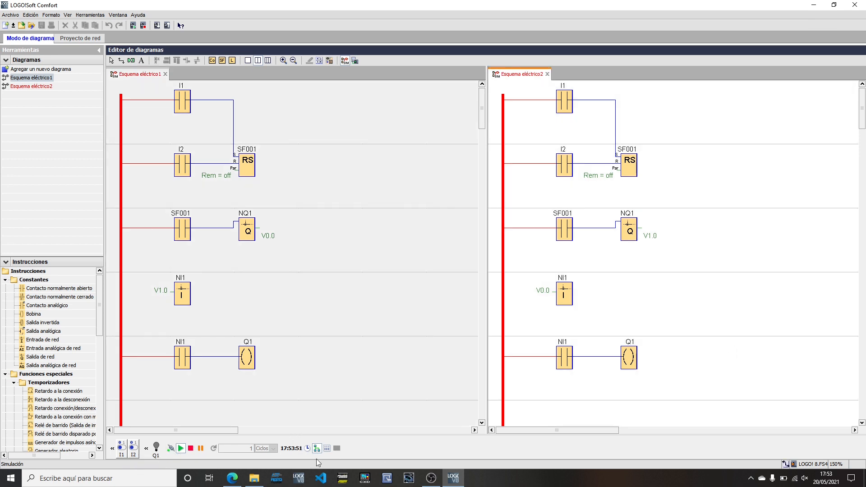
left_click(418, 367)
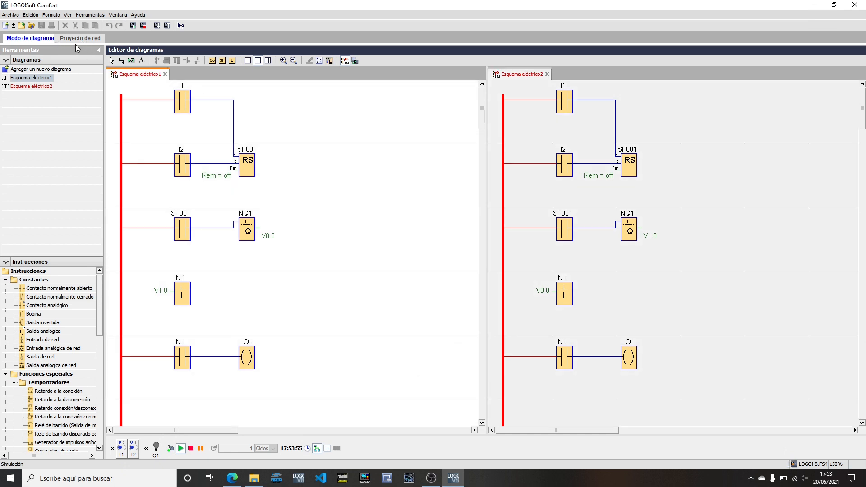
left_click(708, 227)
left_click(386, 177)
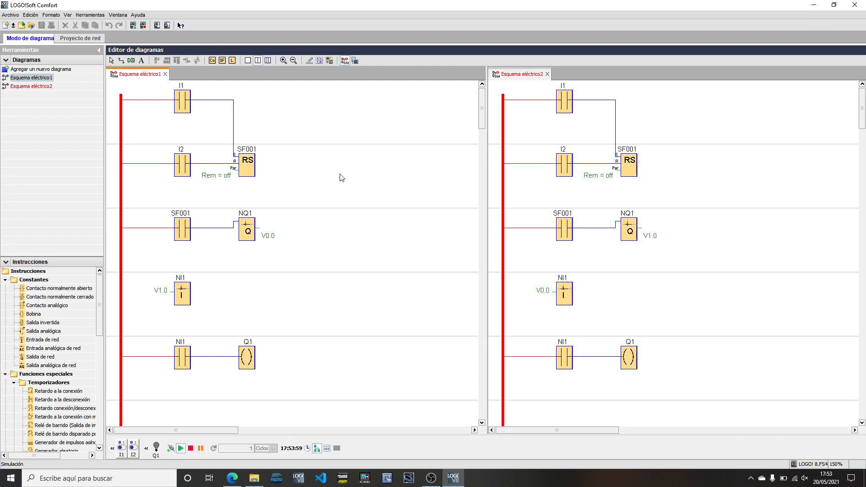
left_click(699, 256)
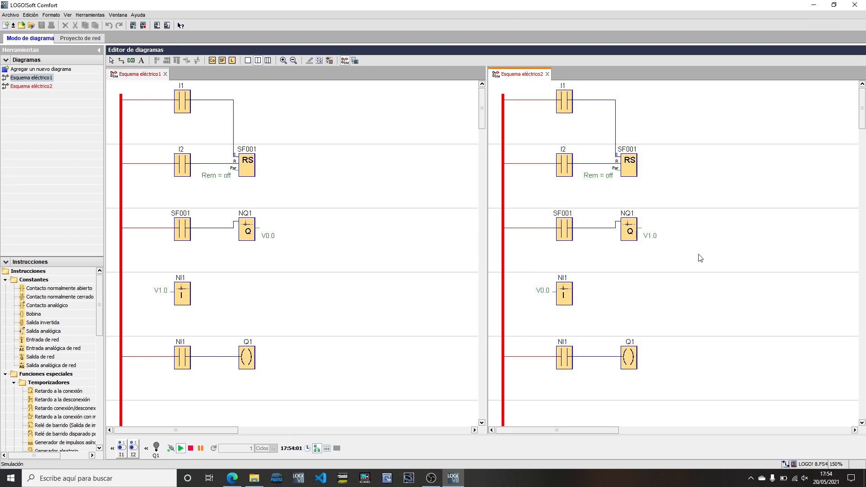
- Switch simulated input I1 on in Esquema eléctrico1 and in Esquema eléctrico2 to set both network outputs
left_click(368, 185)
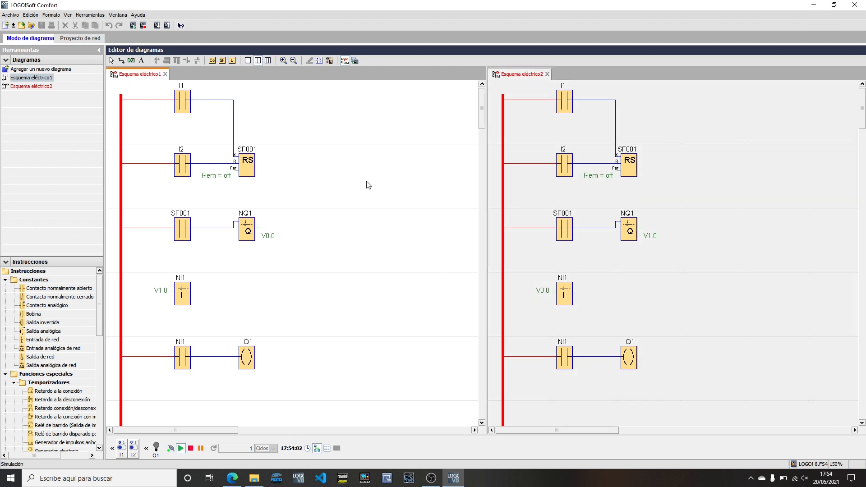
left_click(122, 447)
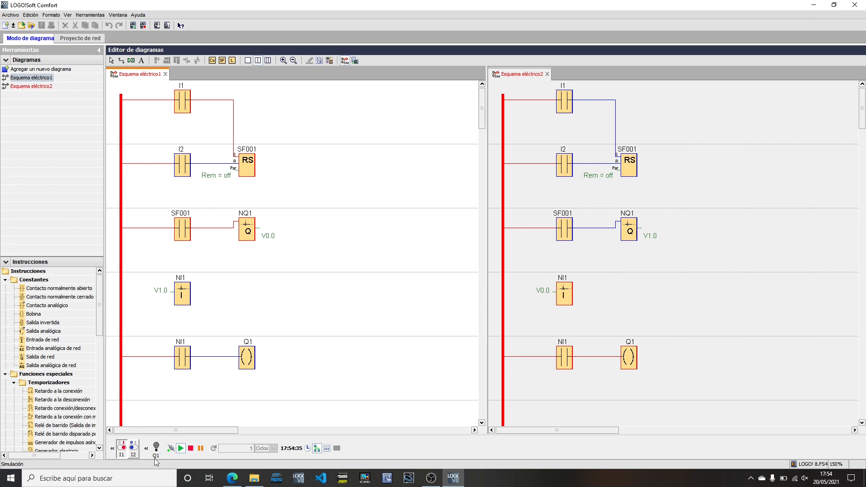
left_click(711, 384)
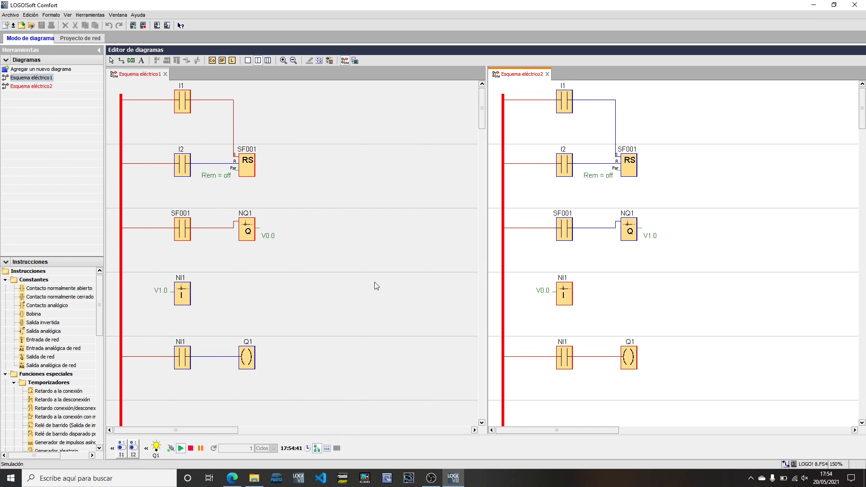
left_click(121, 453)
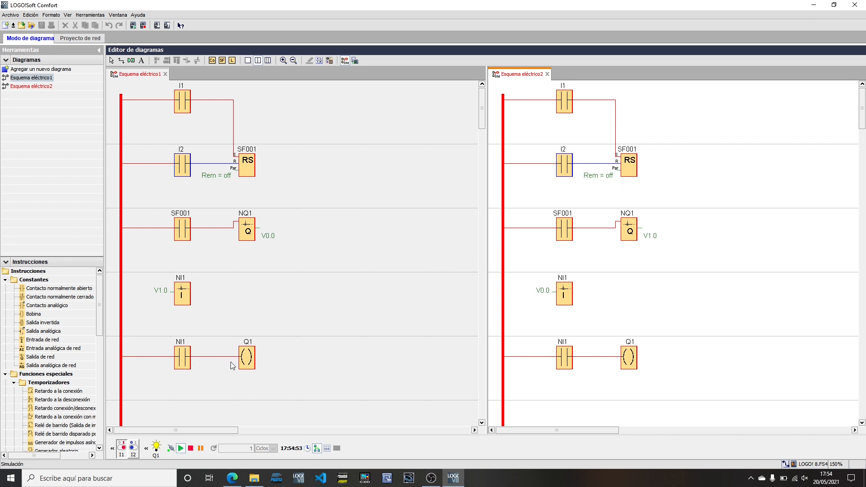
- Reset the latching relays by switching I1 off and I2 on in Esquema eléctrico2 and toggling I2 in Esquema eléctrico1
left_click(122, 448)
left_click(133, 452)
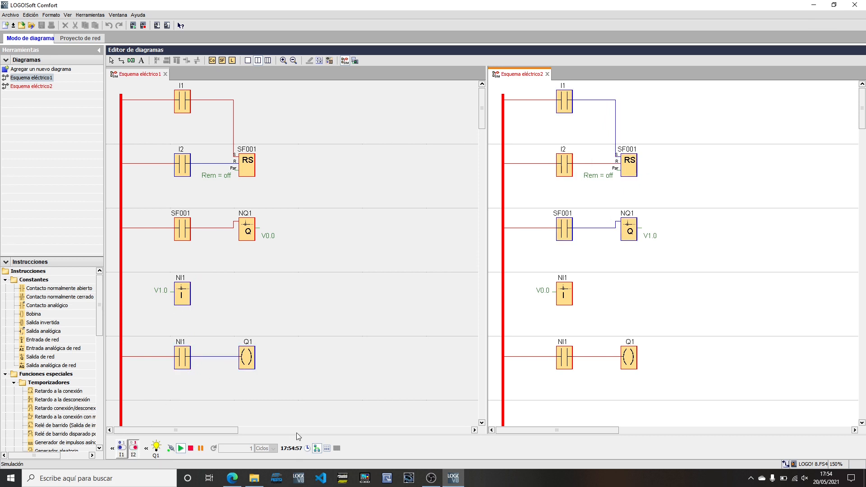
left_click(133, 450)
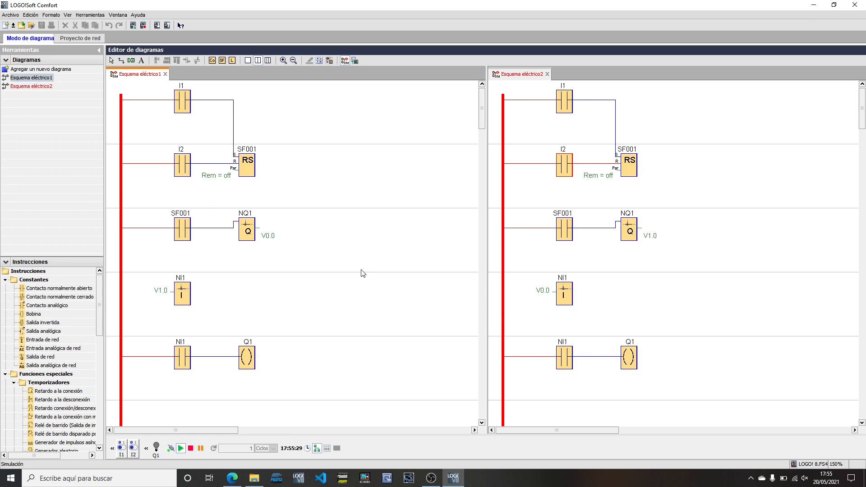
scroll(358, 276, "up", 1)
left_click(735, 233)
scroll(735, 233, "down", 2)
scroll(735, 233, "up", 1)
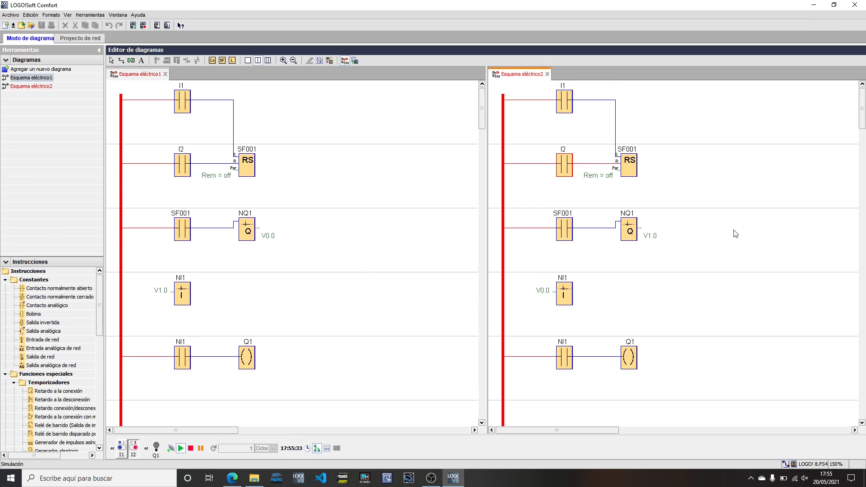
left_click(350, 248)
scroll(350, 249, "down", 1)
scroll(351, 250, "down", 1)
scroll(351, 251, "up", 2)
- Switch simulated input I2 off in Esquema eléctrico2 and make that diagram the active one
left_click(742, 265)
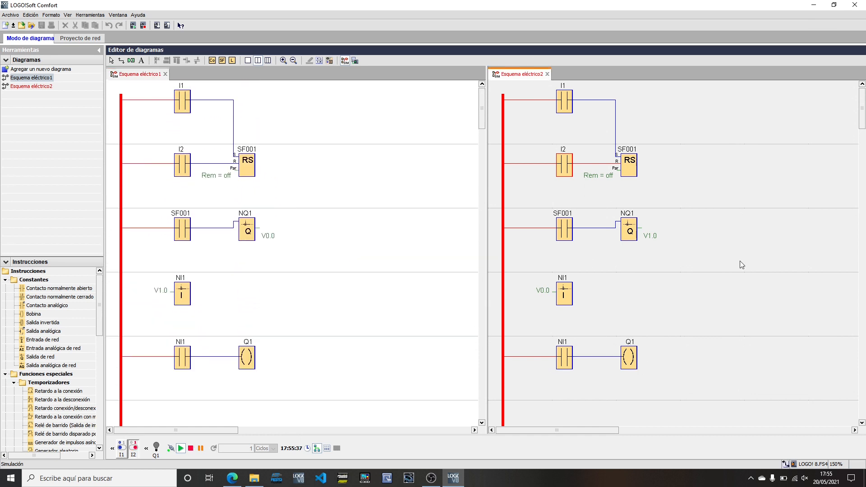
left_click(134, 447)
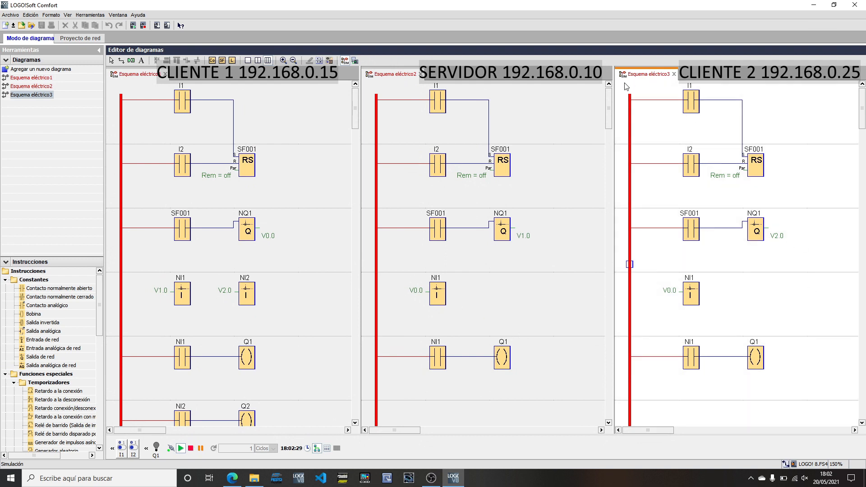
left_click(571, 200)
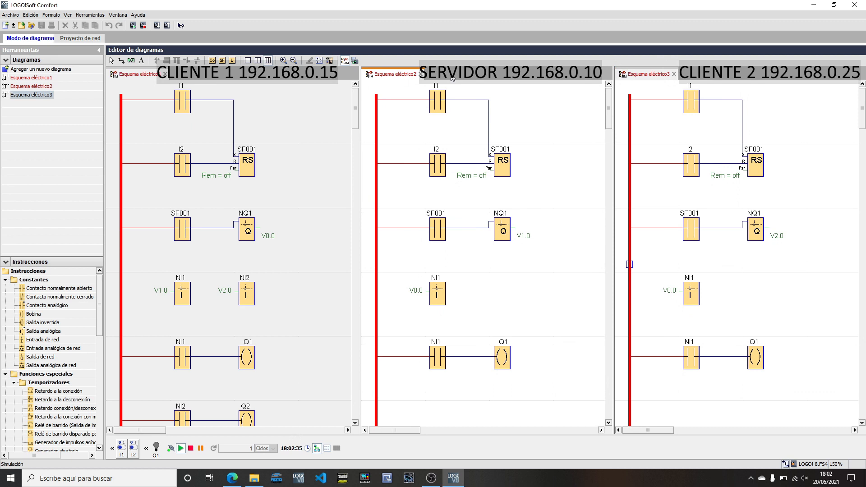
- Switch simulated input I1 on in Esquema eléctrico3 to send network output V2.0 to Esquema eléctrico1
left_click(308, 140)
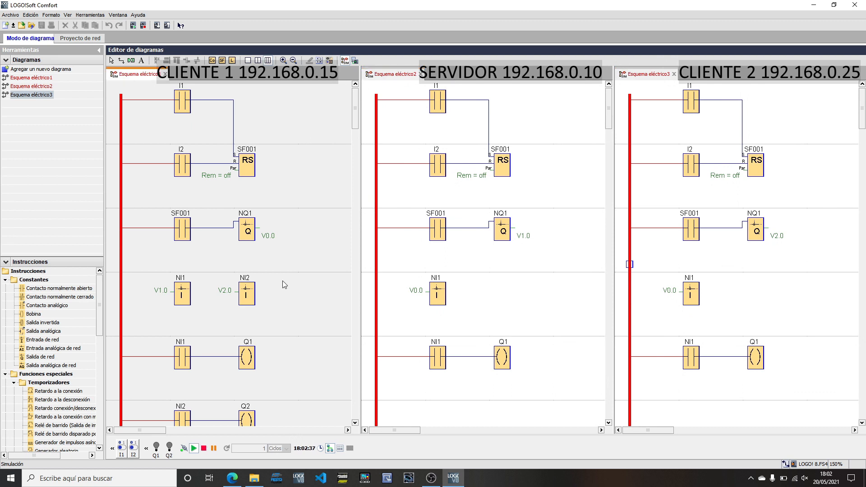
left_click(819, 308)
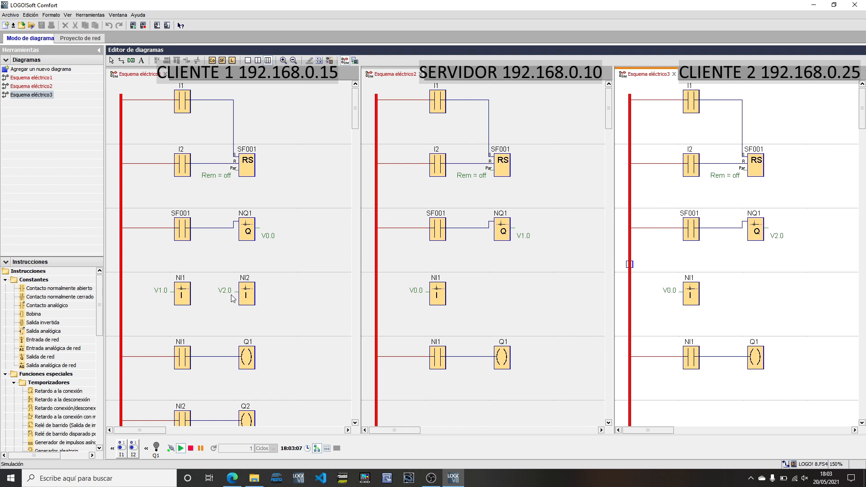
scroll(233, 299, "down", 3)
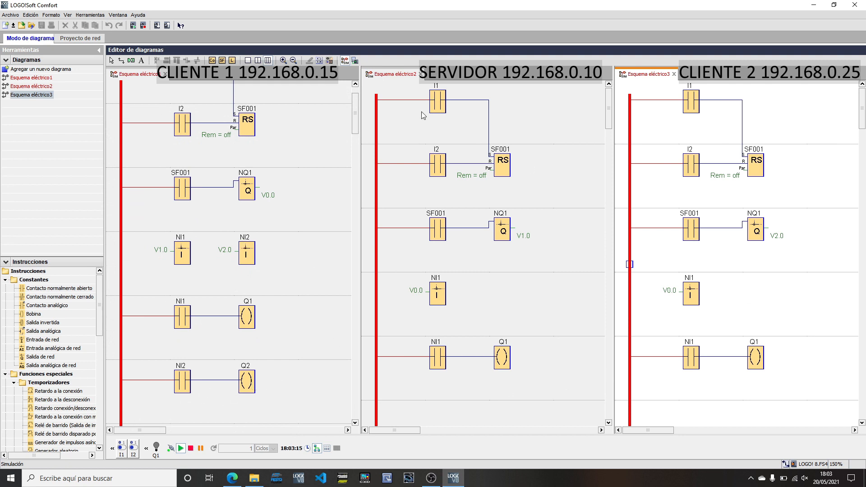
scroll(319, 173, "up", 2)
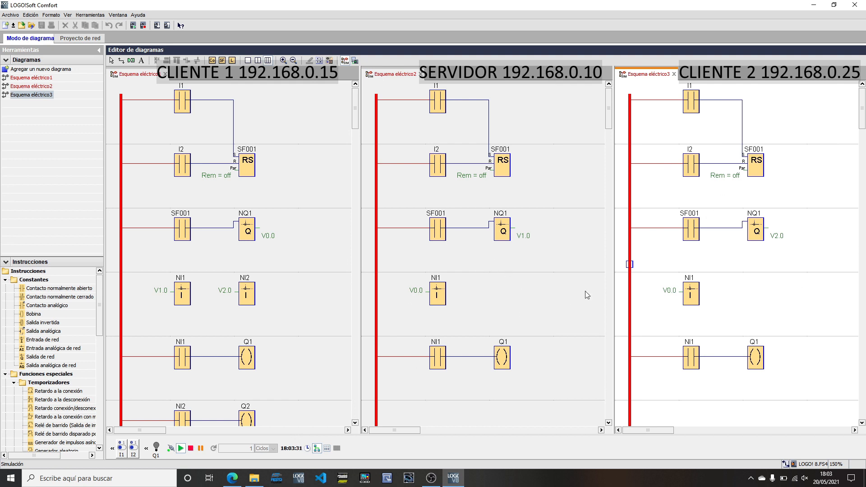
left_click(121, 450)
scroll(202, 388, "down", 3)
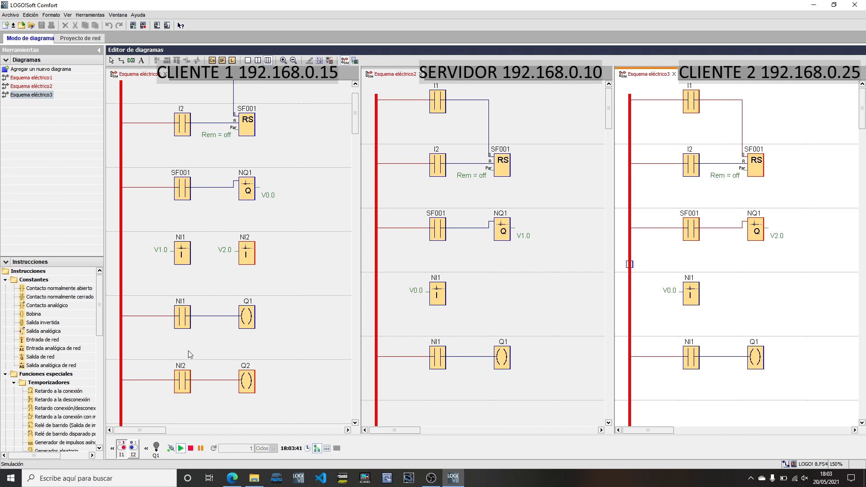
- Set and reset the relay in Esquema eléctrico1 with inputs I1 and I2, and reset Esquema eléctrico3 by switching I1 off and I2 on
left_click(296, 338)
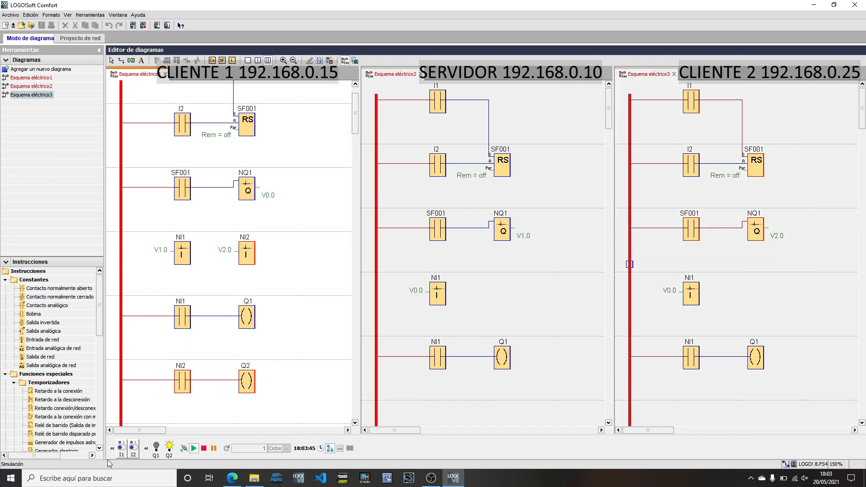
left_click(121, 455)
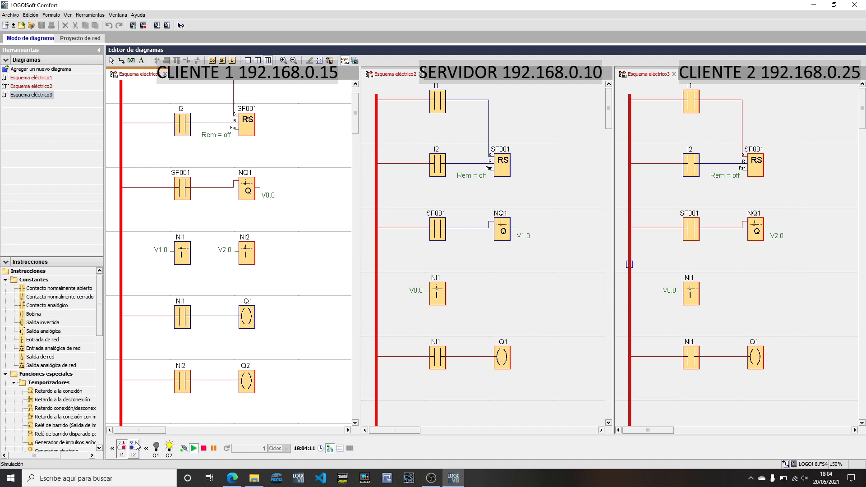
left_click(133, 455)
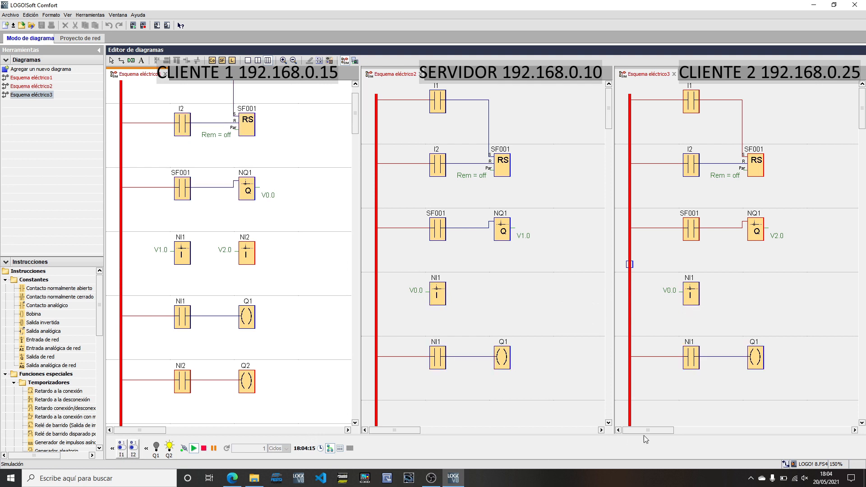
left_click(698, 412)
left_click(121, 449)
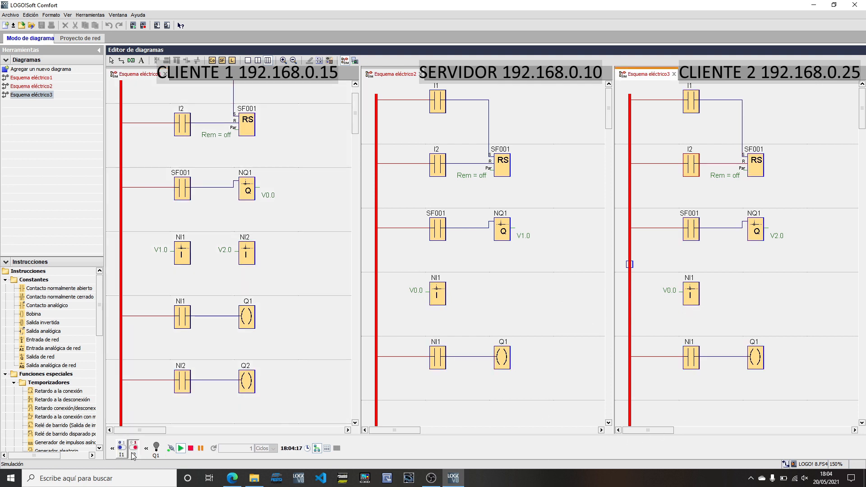
- Stop the simulation of Esquema eléctrico2 and review the properties of S7 server connection Conexión1 in its Ethernet connections
left_click(90, 15)
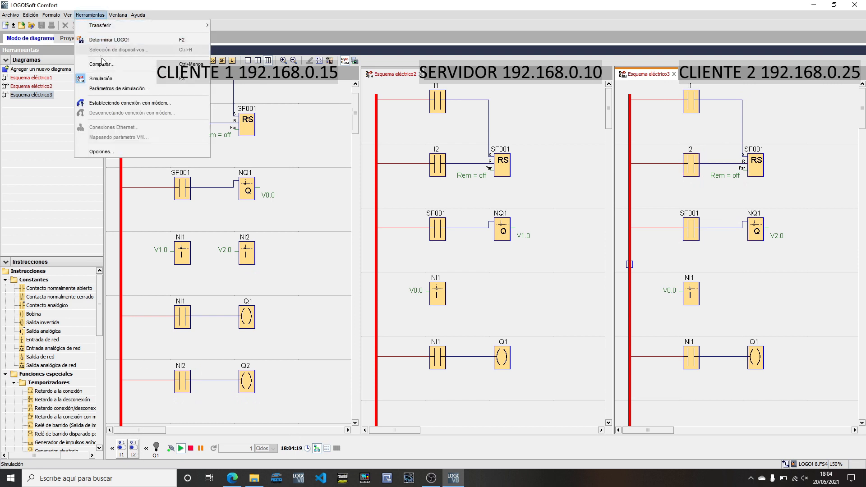
left_click(480, 276)
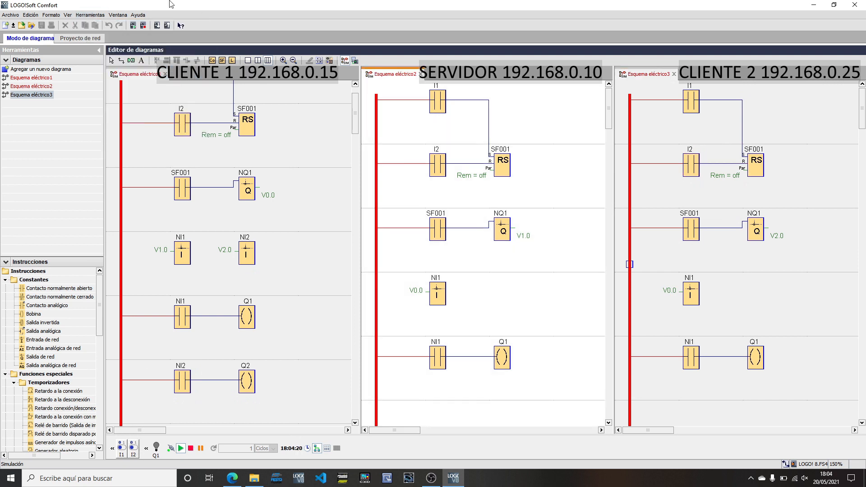
left_click(90, 15)
left_click(541, 245)
left_click(345, 60)
left_click(90, 15)
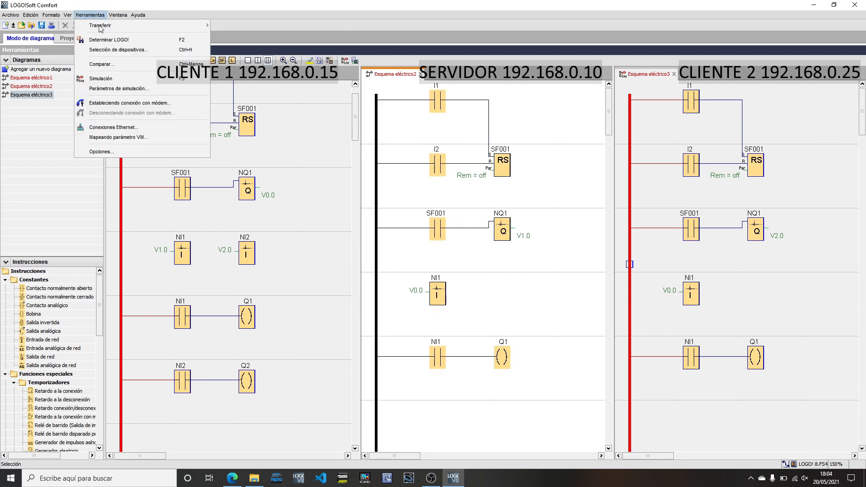
left_click(113, 127)
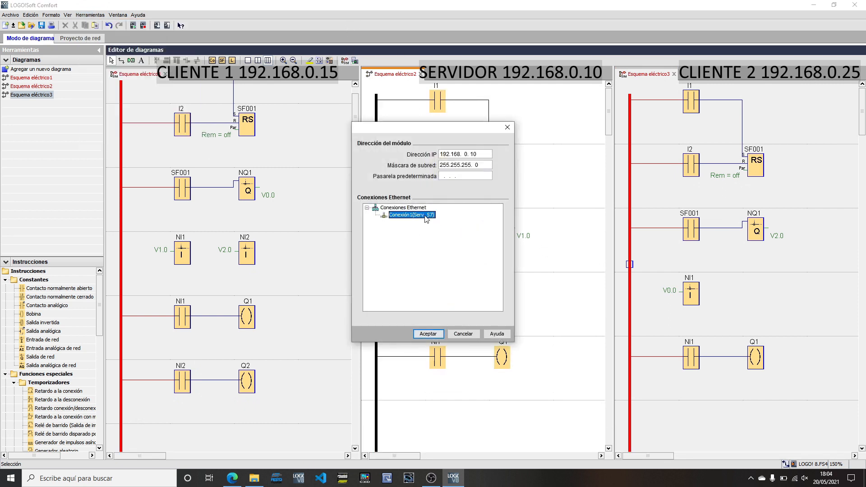
double_click(424, 215)
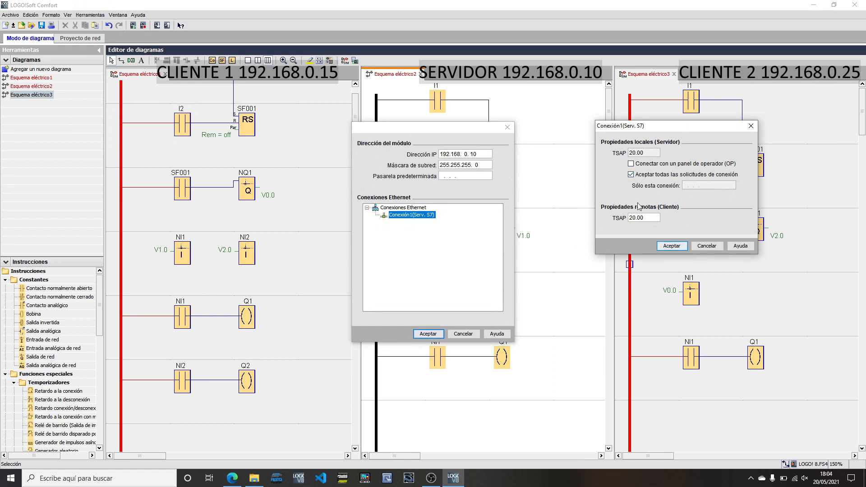
left_click(672, 245)
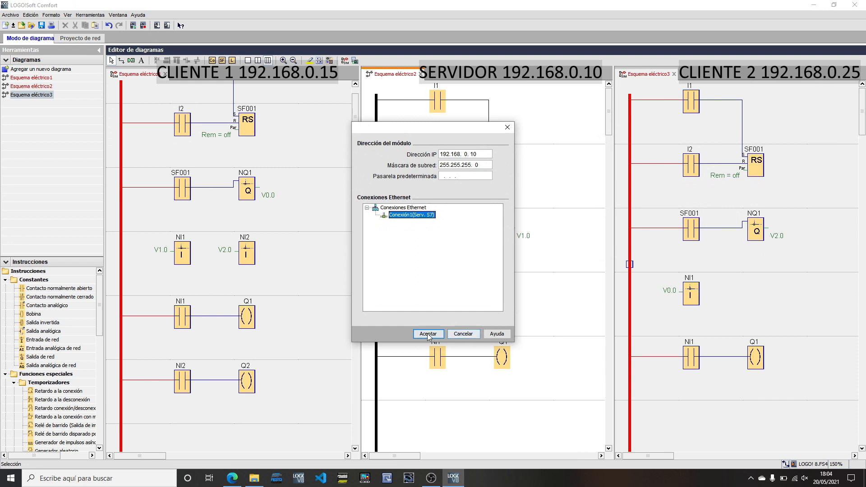
key("Return")
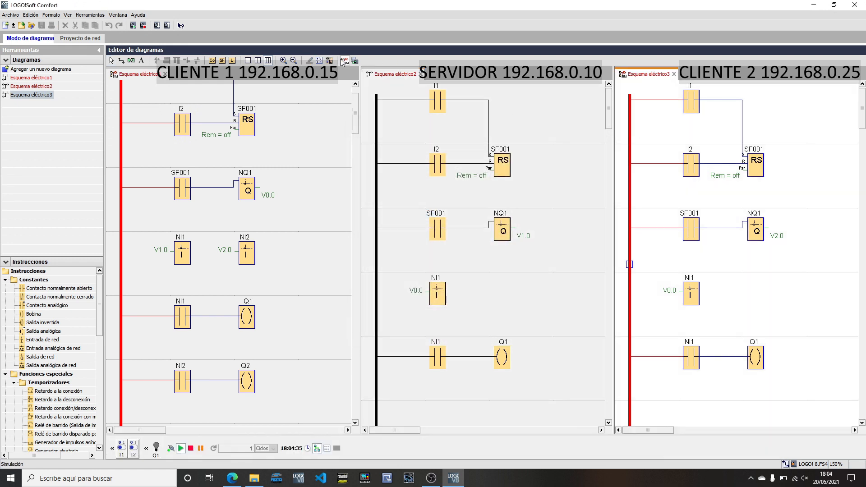
- Stop the simulation of Esquema eléctrico3 and review the data transfers of its S7 client connection to 192.168.0.10
left_click(341, 61)
left_click(90, 14)
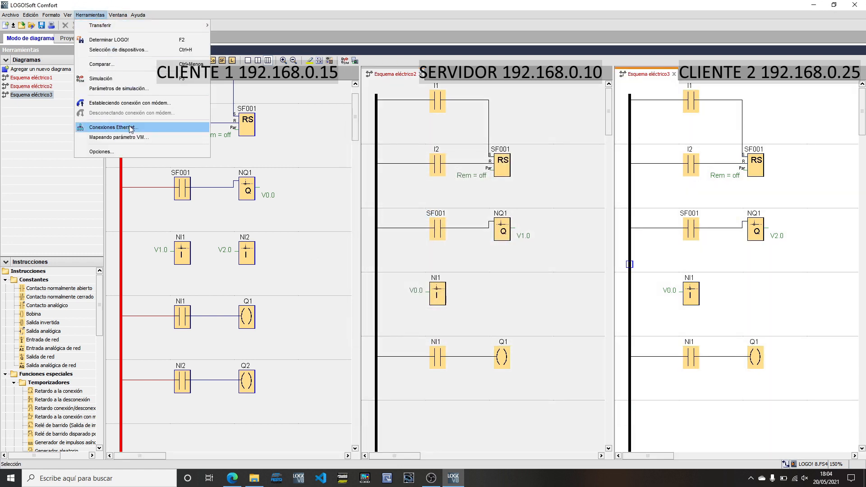
left_click(148, 130)
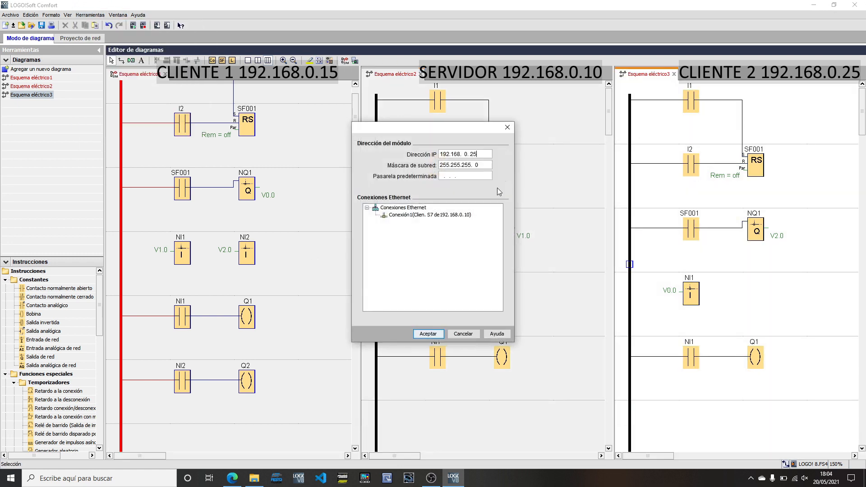
left_click(400, 215)
double_click(401, 216)
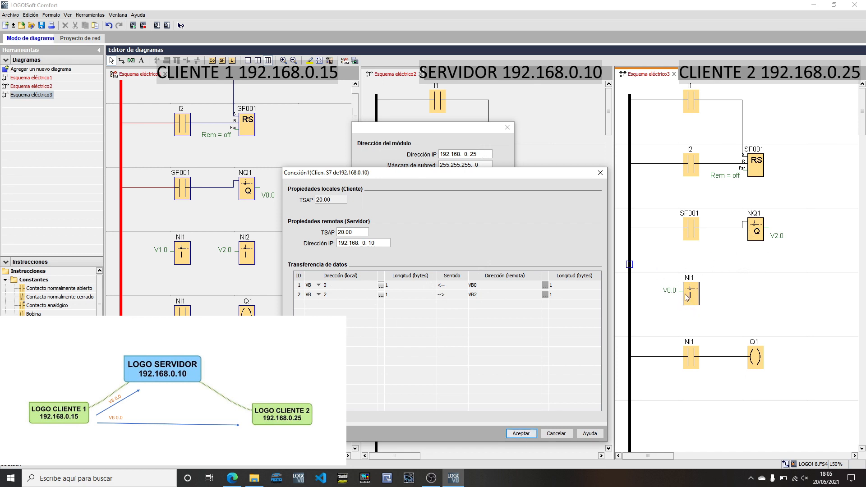
left_click(518, 434)
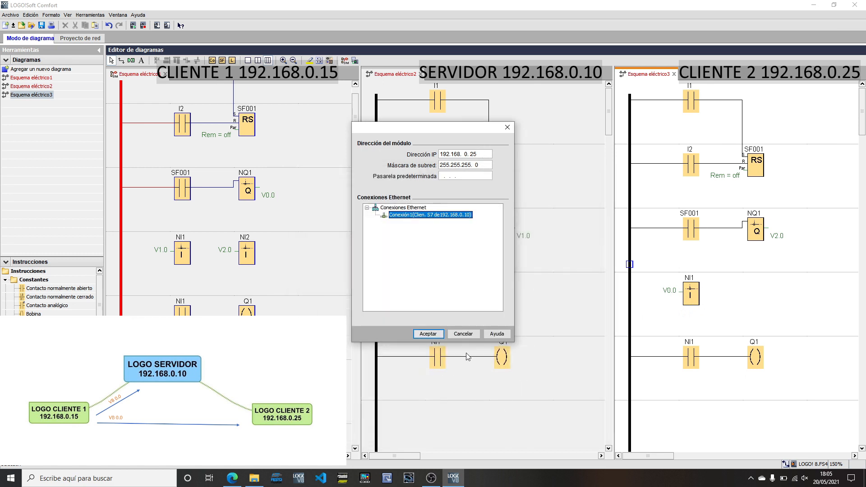
left_click(435, 341)
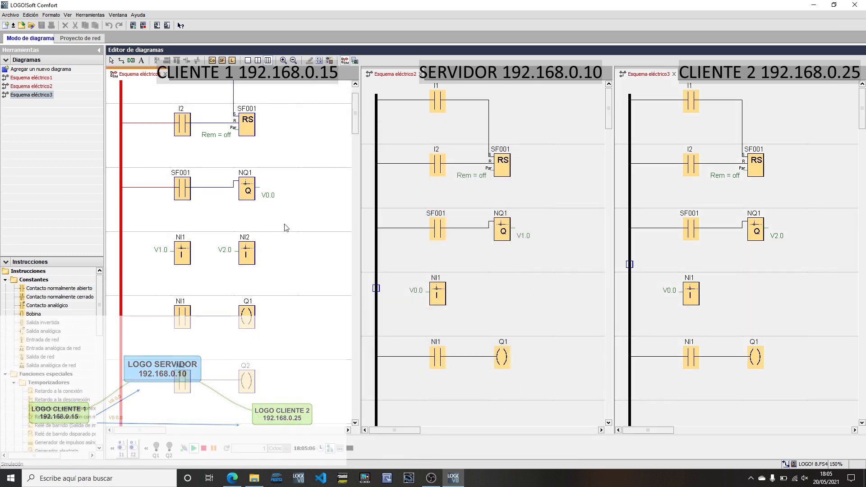
- Stop the simulation of Esquema eléctrico1 and review the data transfers of its S7 client connection to 192.168.0.10
left_click(90, 15)
left_click(306, 228)
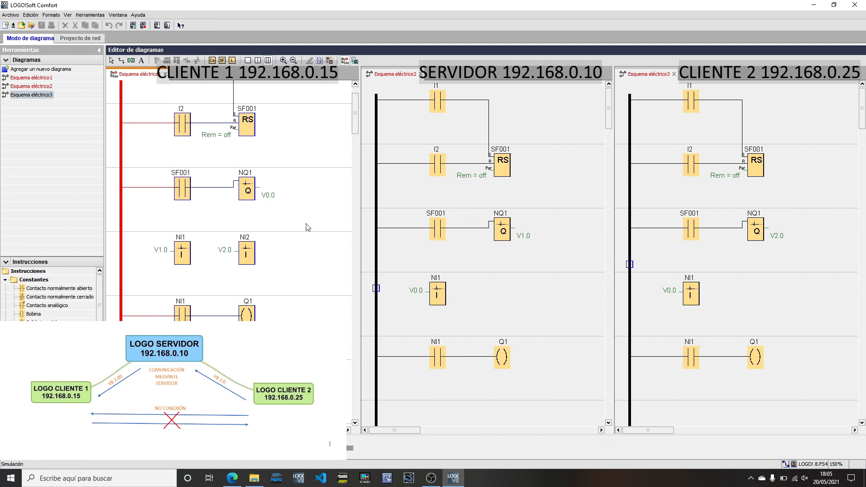
left_click(345, 61)
left_click(108, 16)
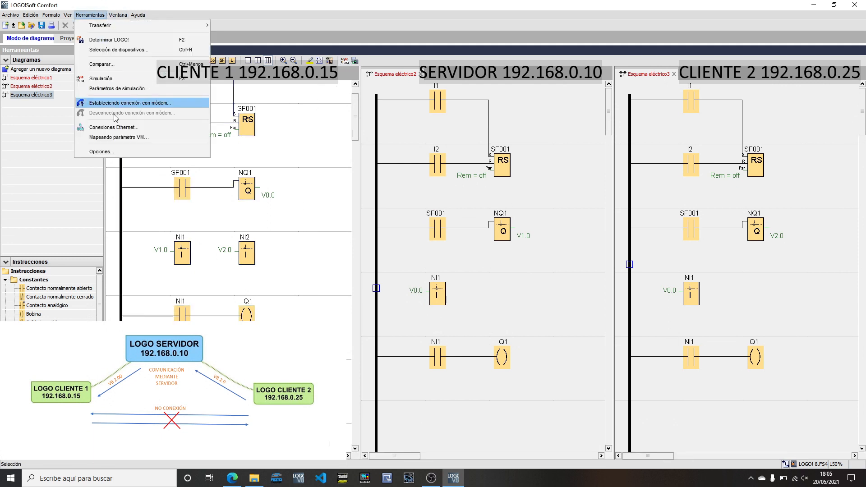
left_click(113, 127)
left_click(424, 215)
double_click(423, 216)
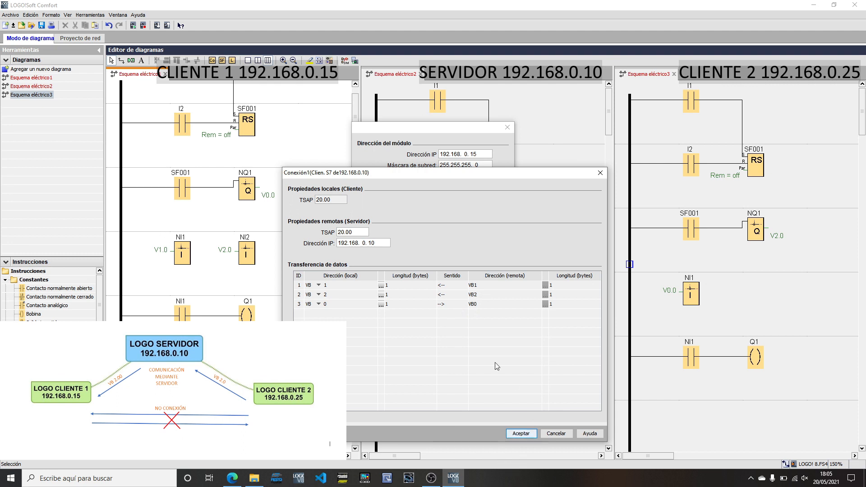
left_click(521, 433)
left_click(428, 334)
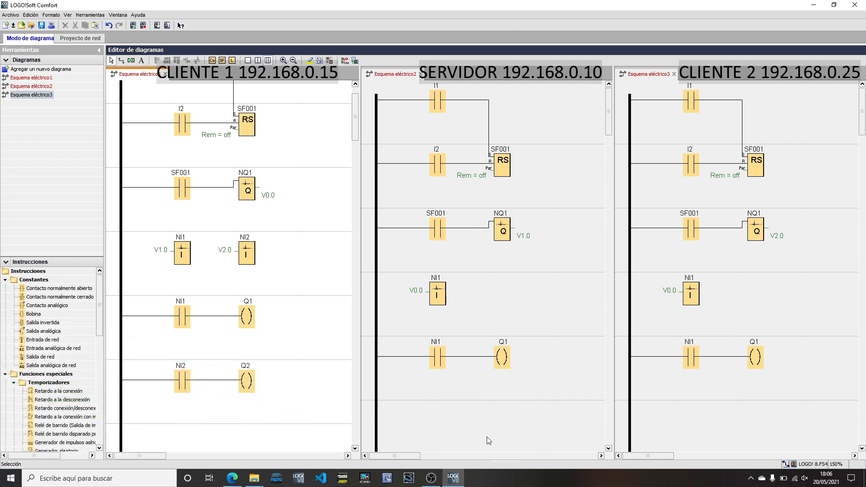
scroll(532, 238, "down", 5)
scroll(526, 253, "up", 5)
scroll(522, 260, "down", 2)
scroll(517, 261, "up", 2)
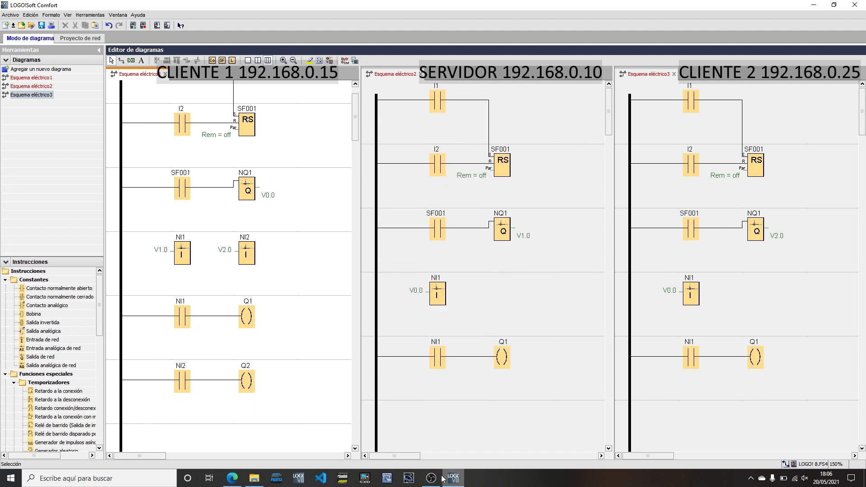